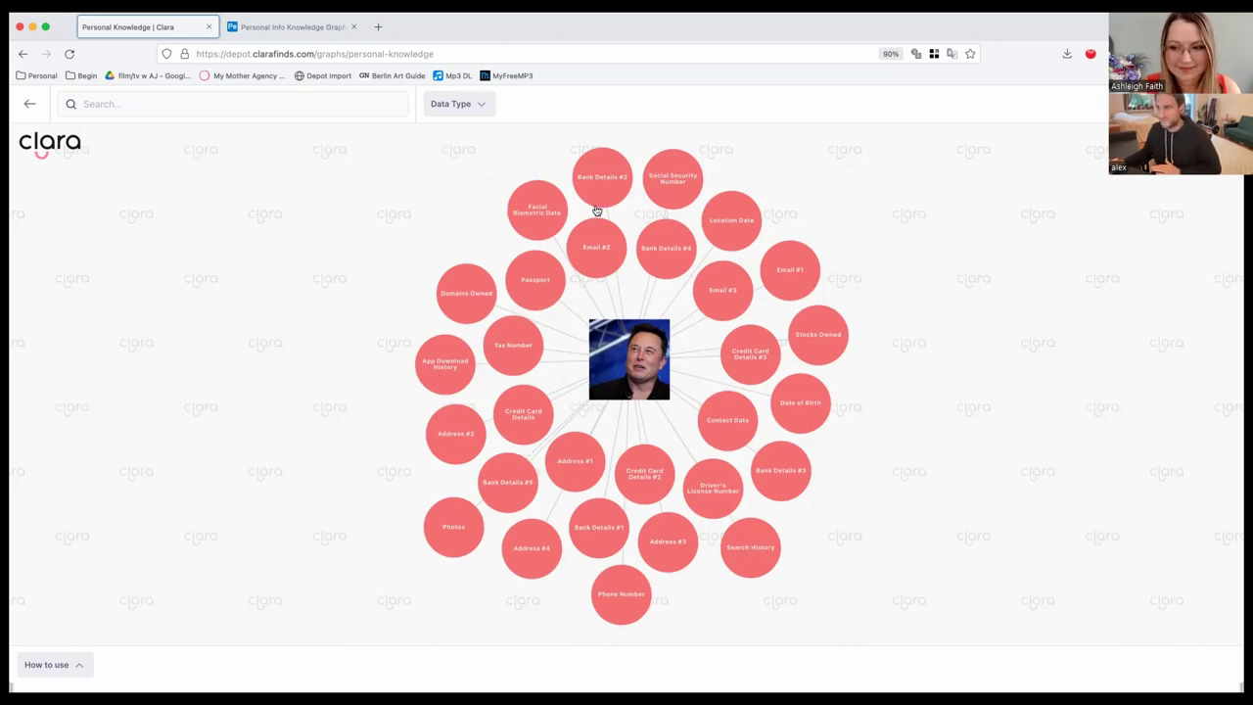
Expand Facial Biometric Data to reveal Snapchat, Google, Zoom and Tinder, then view Snapchat's details.
click(525, 220)
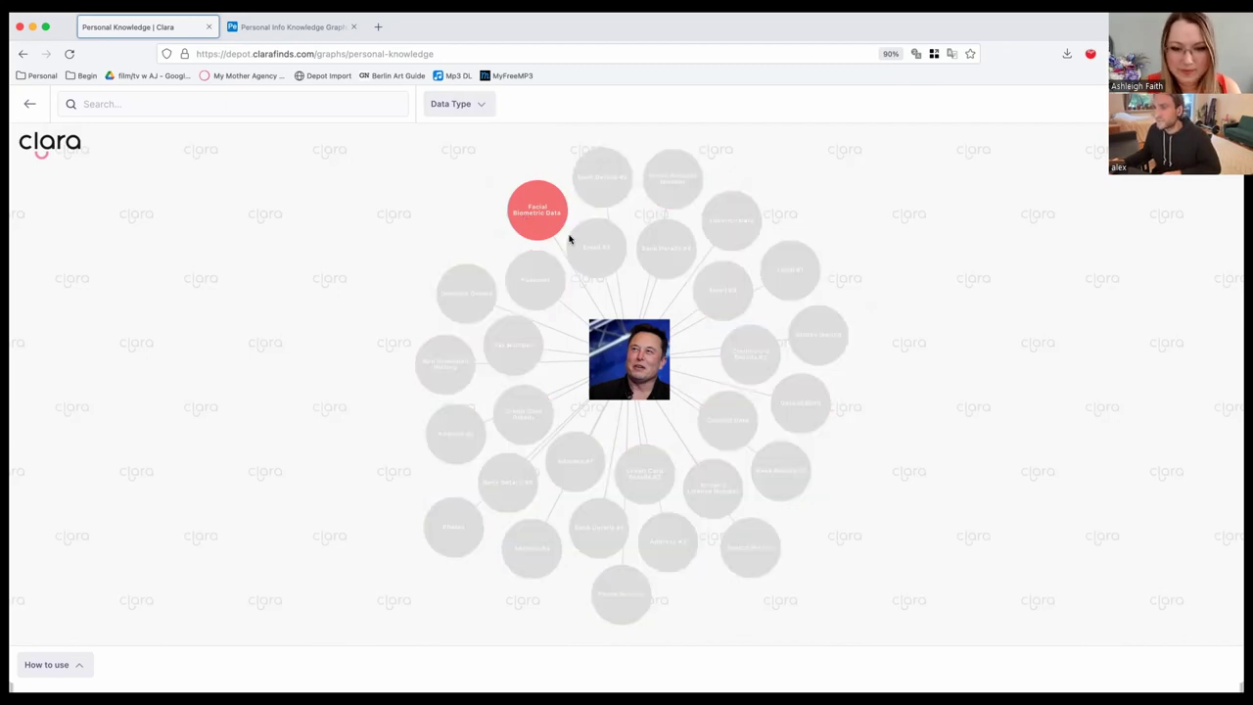
click(484, 214)
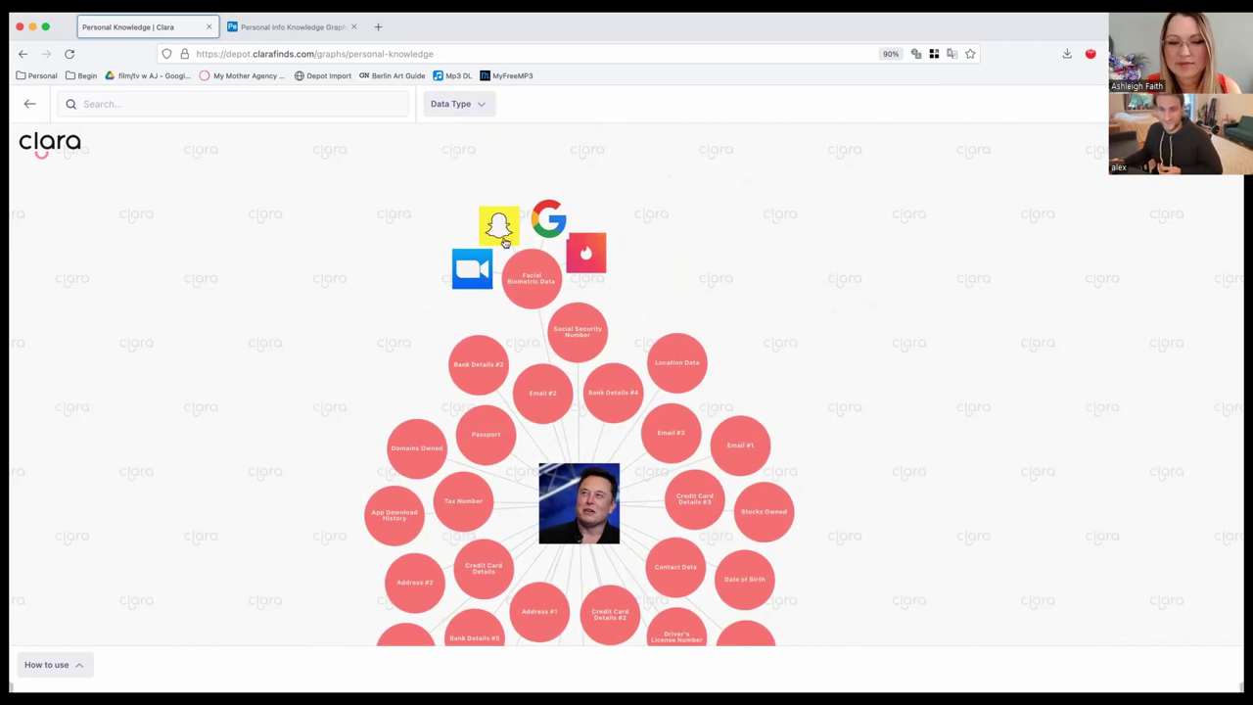
click(507, 236)
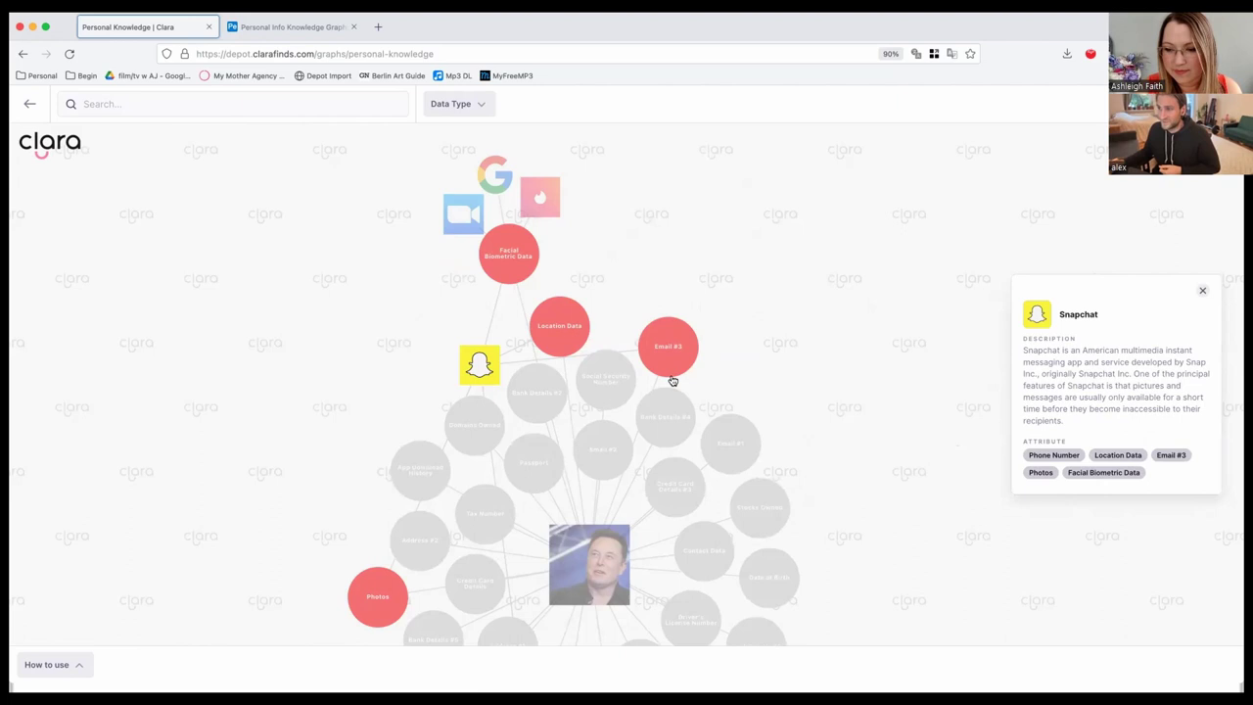
Toggle Snapchat's details, then expand Email #3 to show GoDaddy, Wells Fargo, Netflix and Twitter.
click(740, 318)
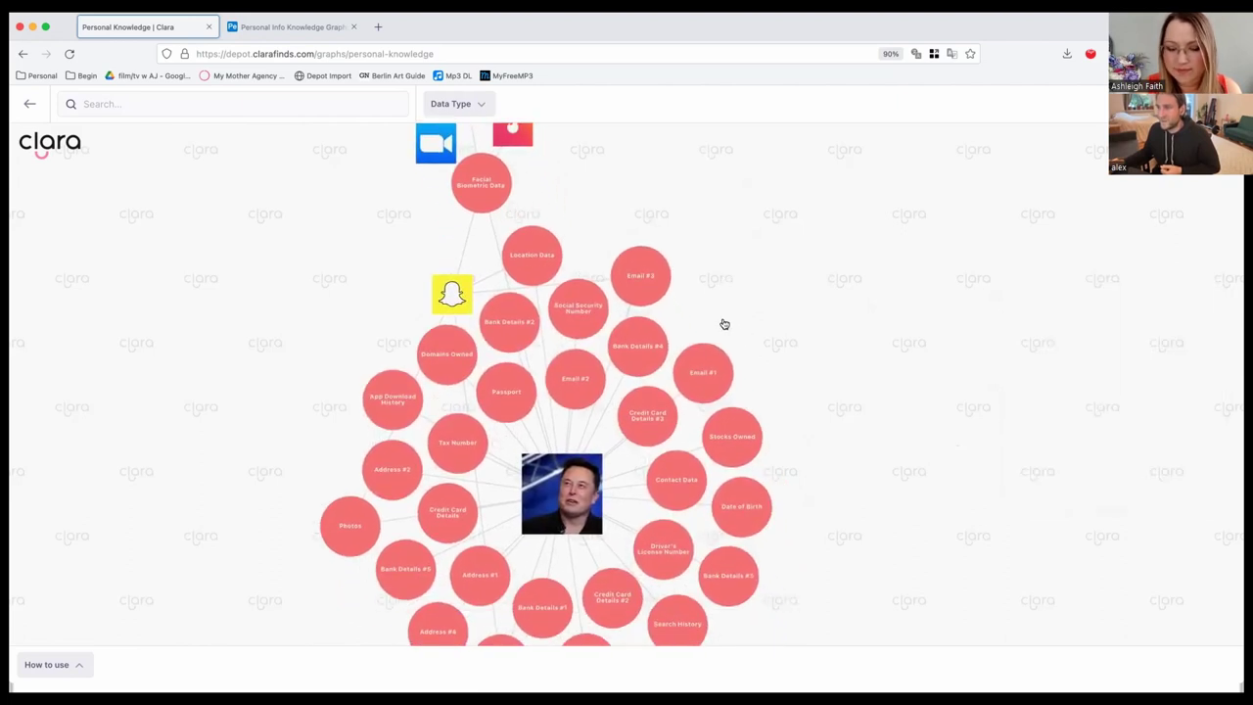
click(452, 296)
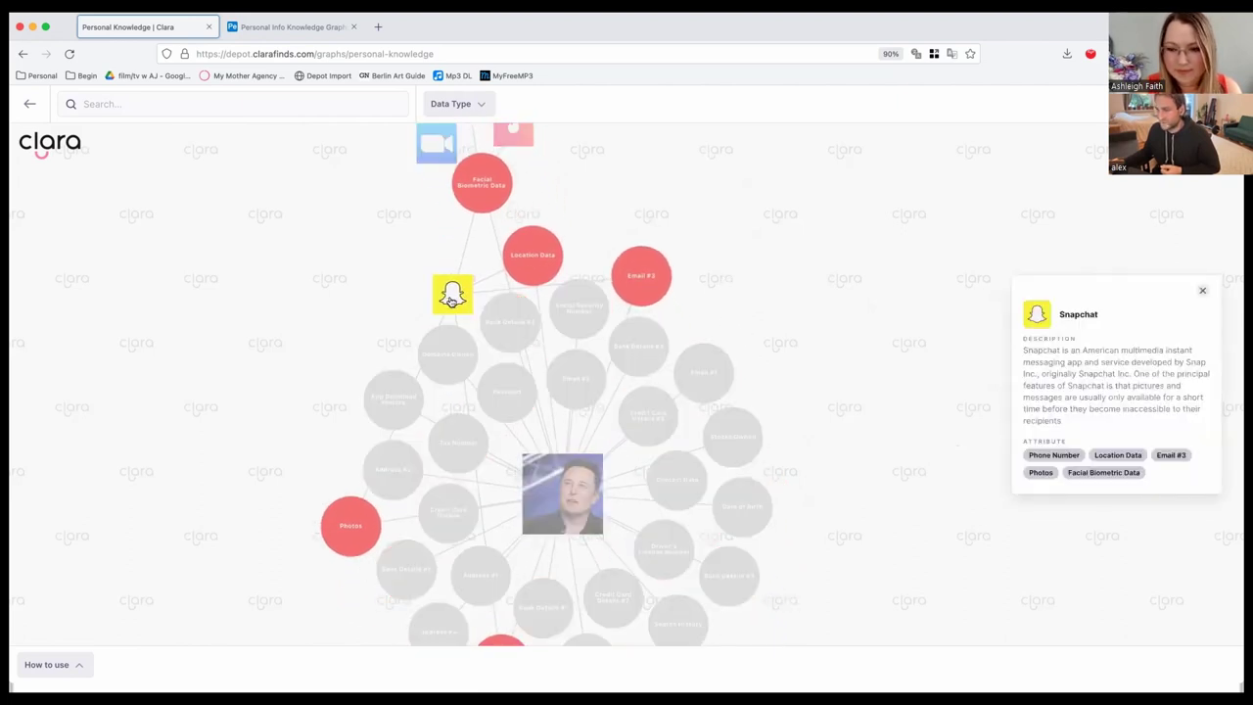
click(383, 220)
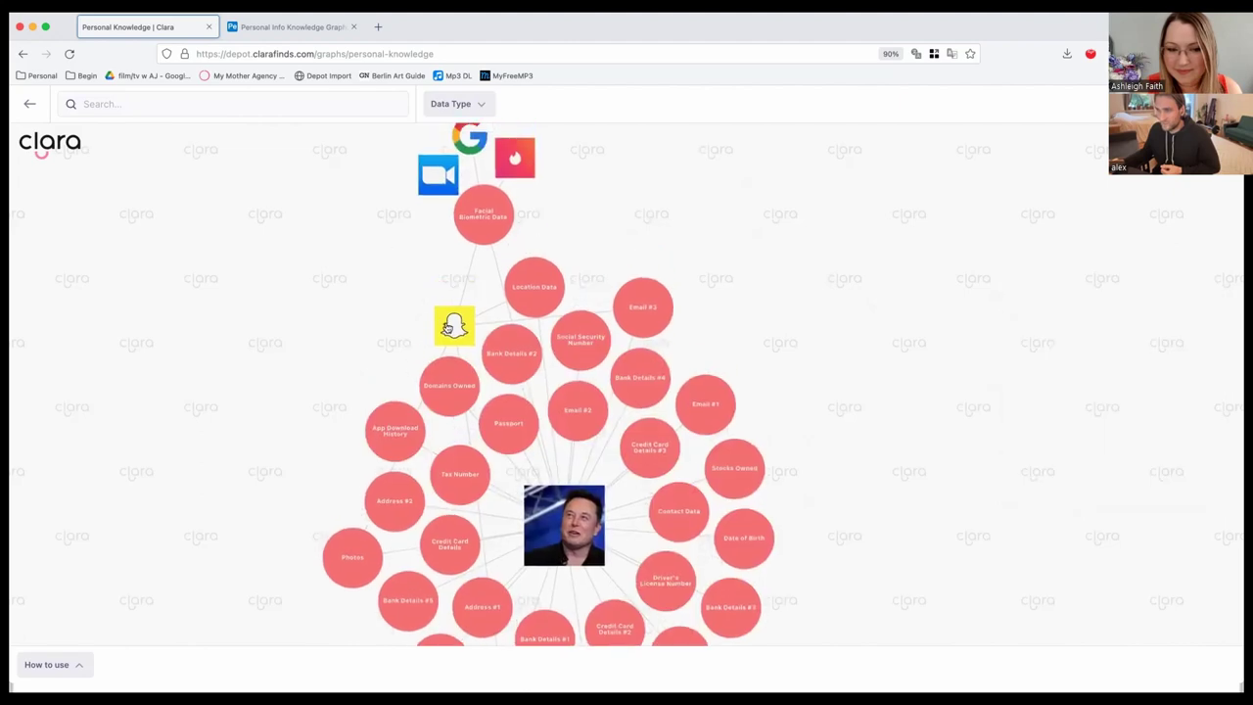
click(449, 327)
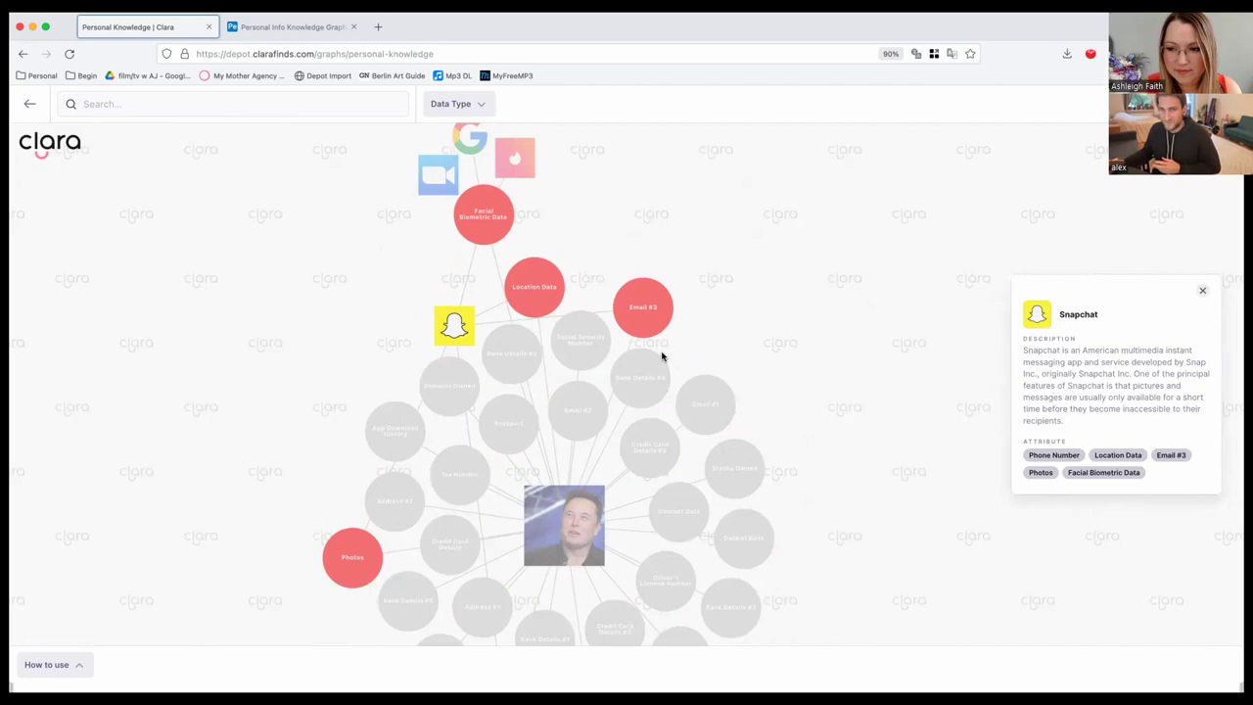
click(632, 318)
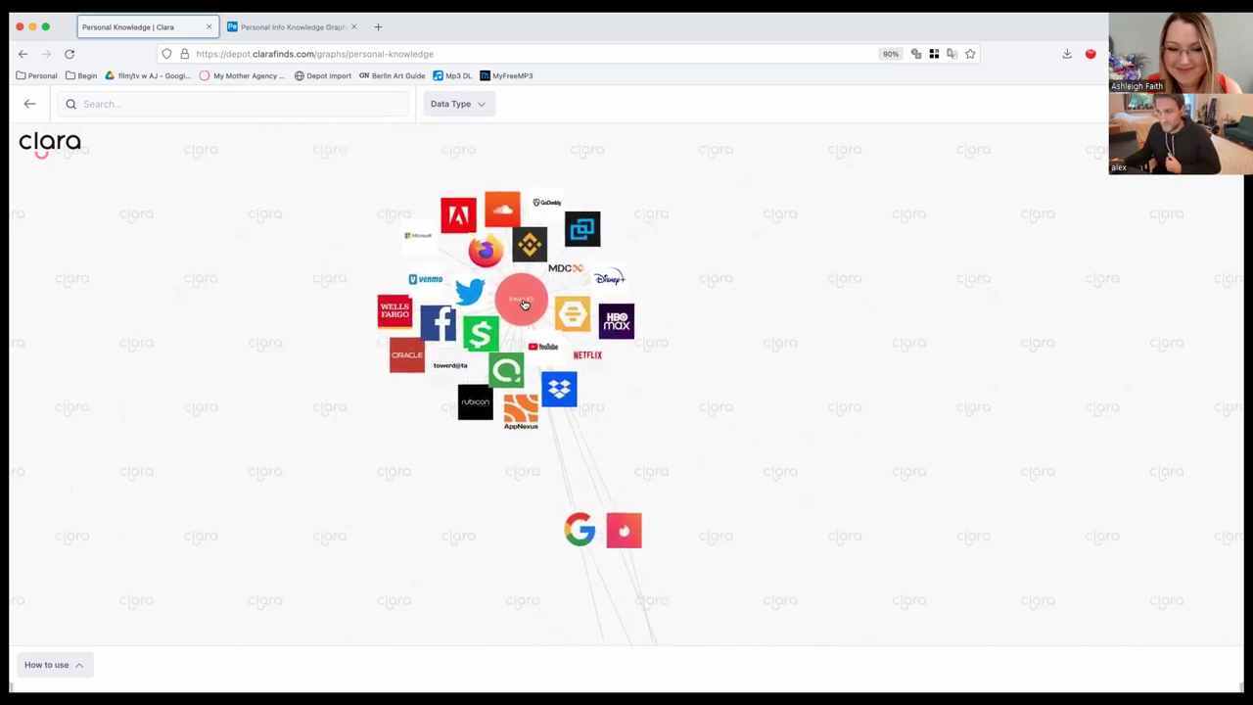
click(524, 304)
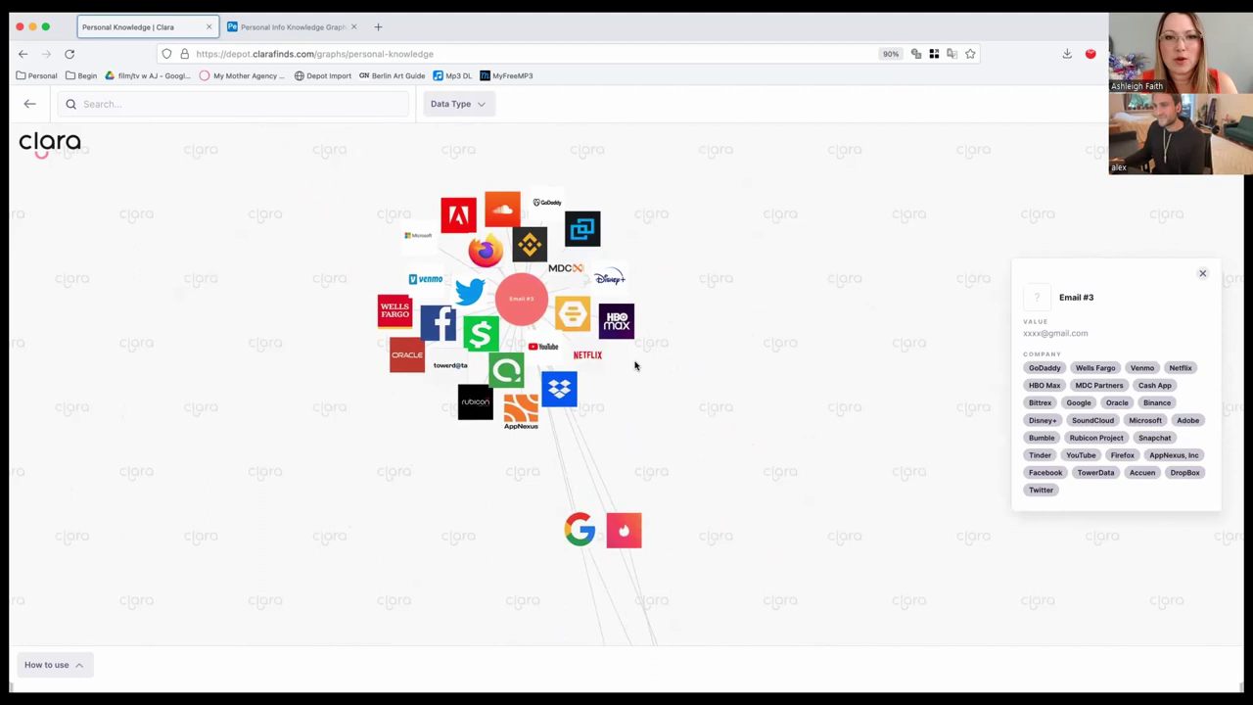
drag(628, 360, 665, 371)
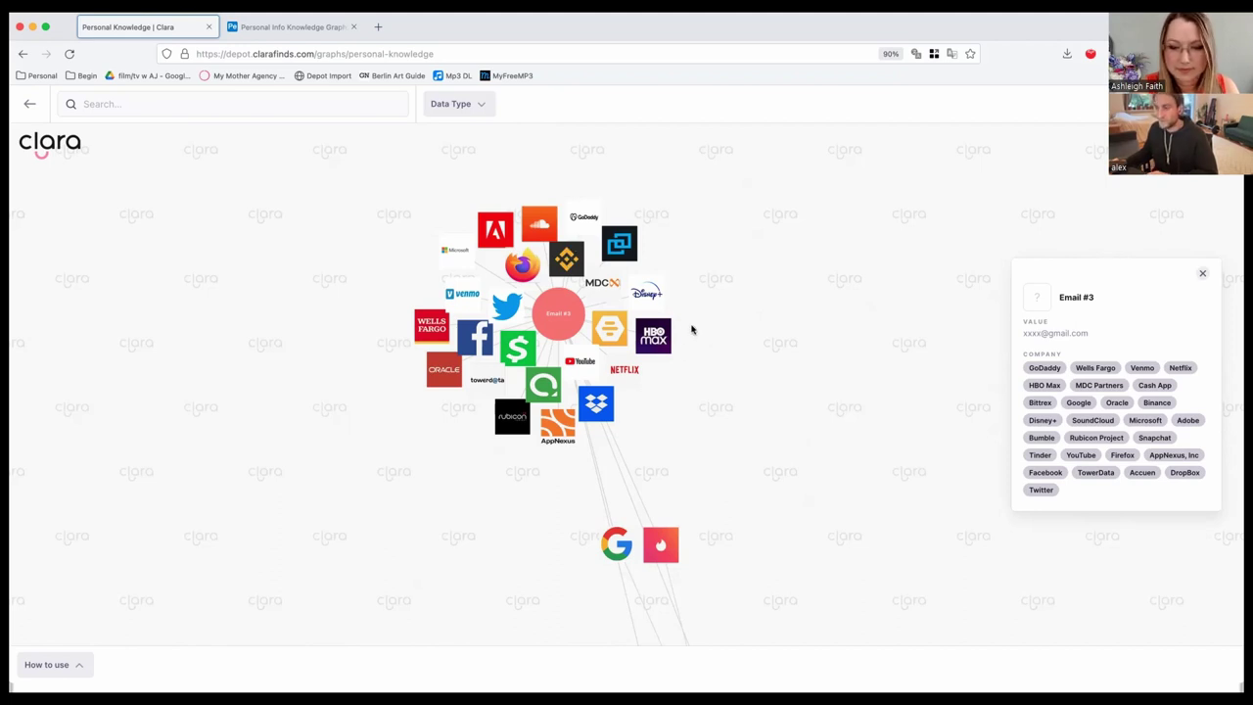
click(705, 475)
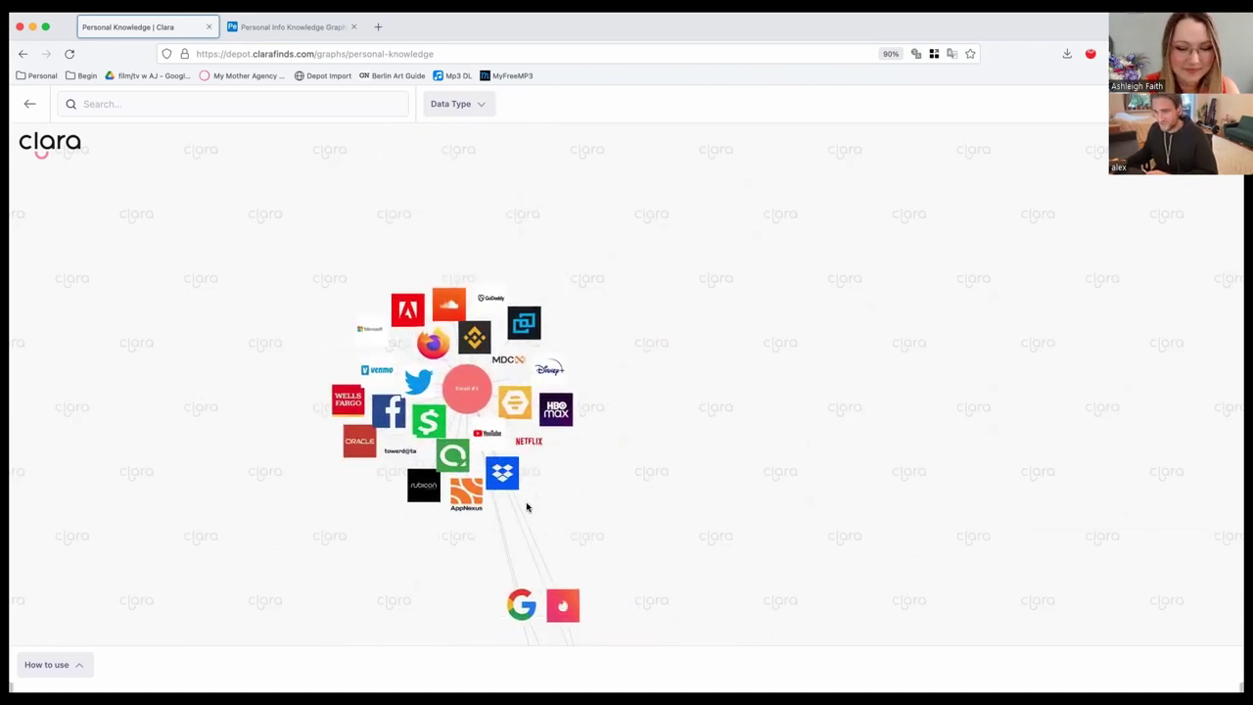
Expand Rubicon Project and AppNexus, then zoom out to see them linked into the graph.
click(424, 498)
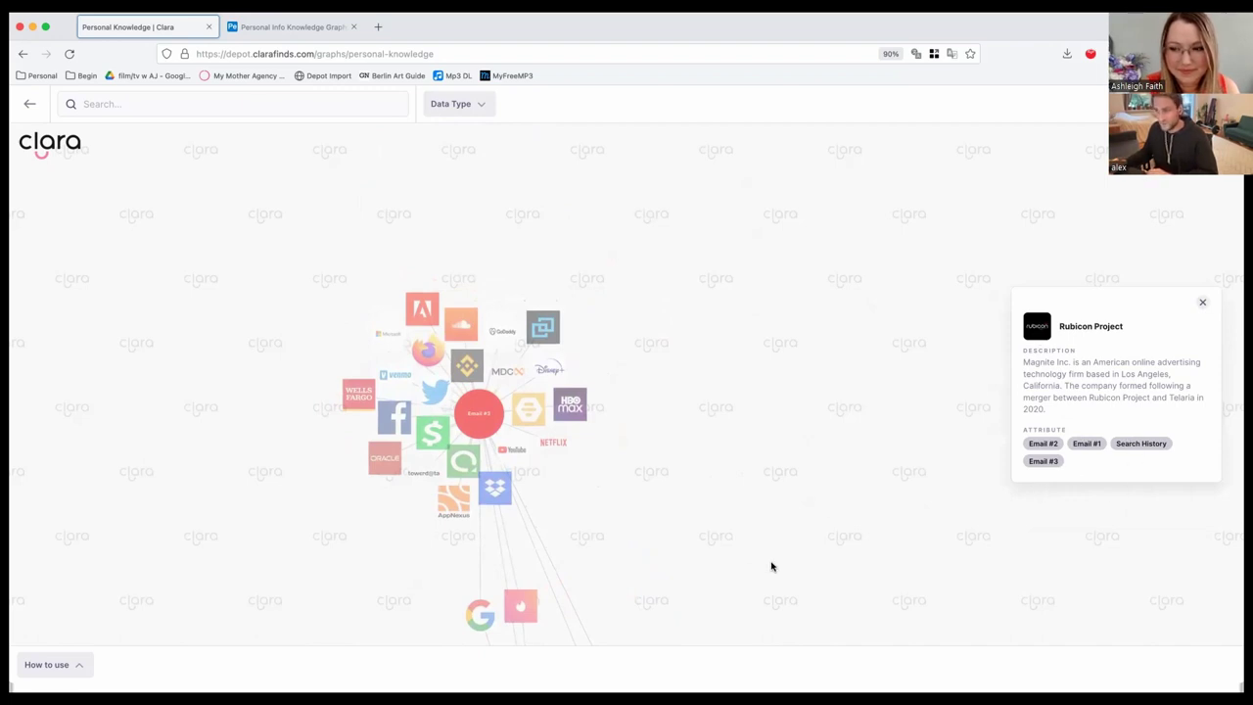
drag(766, 545, 673, 524)
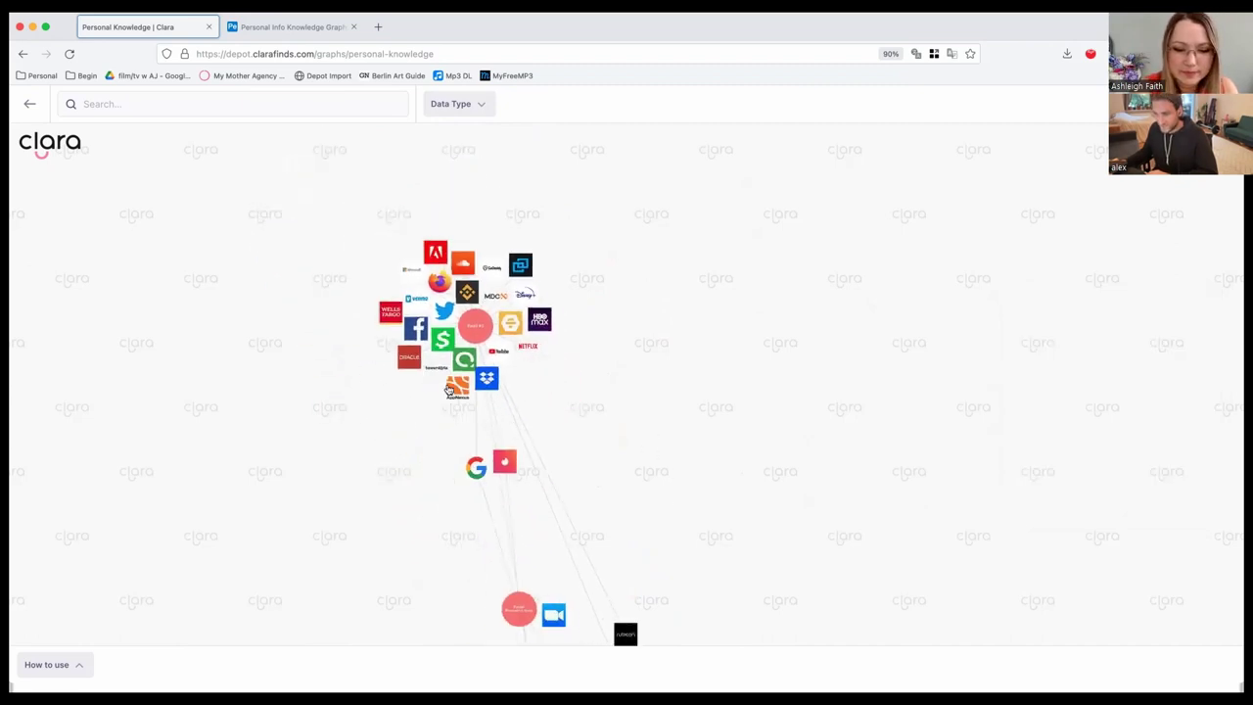
click(448, 388)
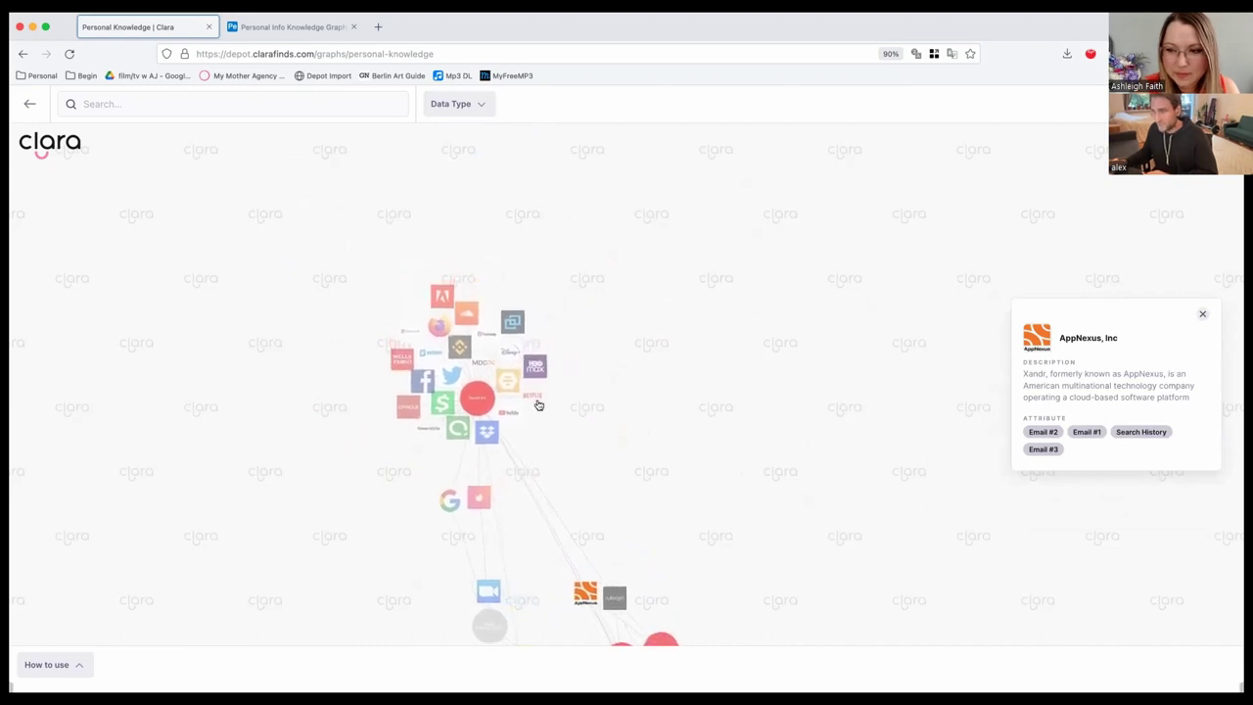
click(623, 316)
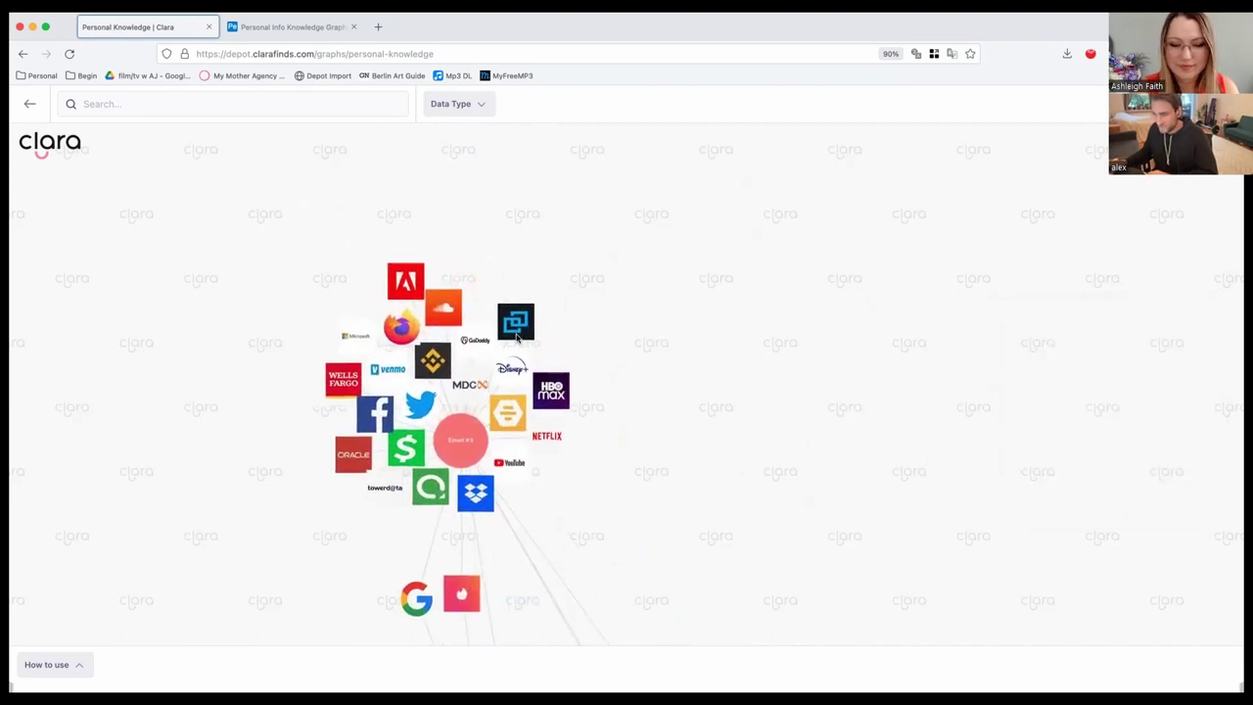
scroll(641, 528, down, 10)
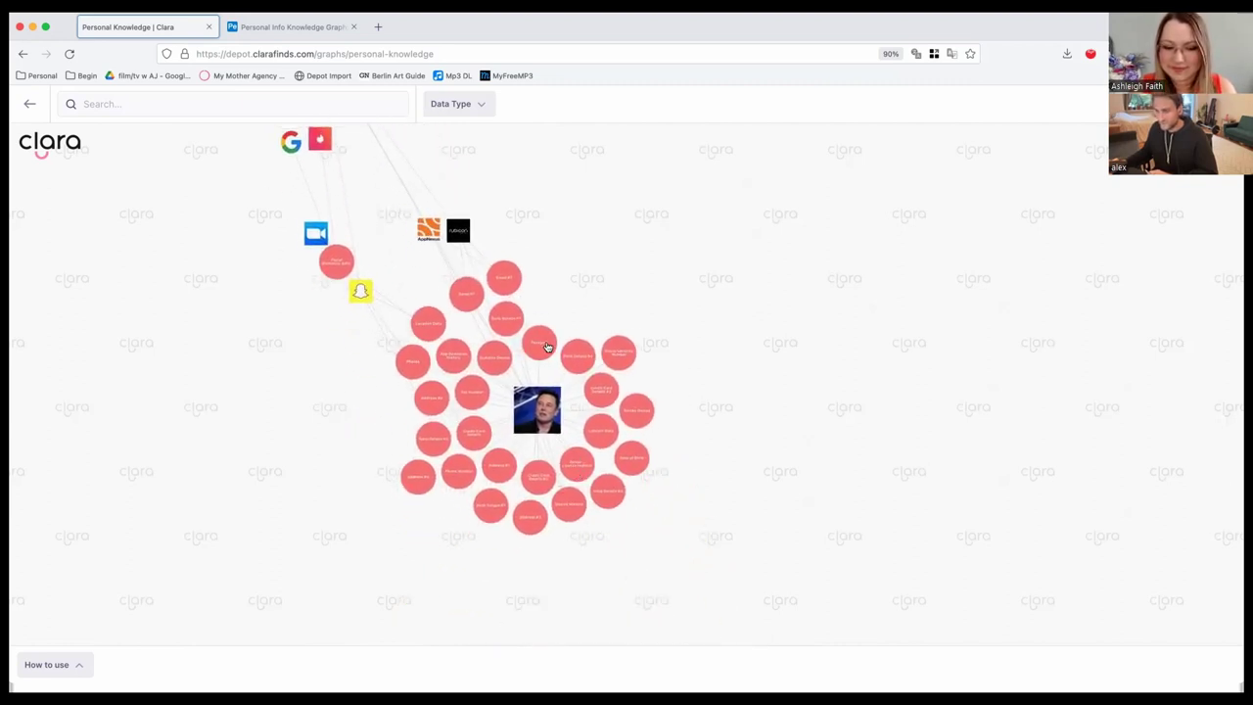
Check Passport, expand Credit Card Details, and view Oscar Health's details and linked data.
click(548, 346)
click(614, 292)
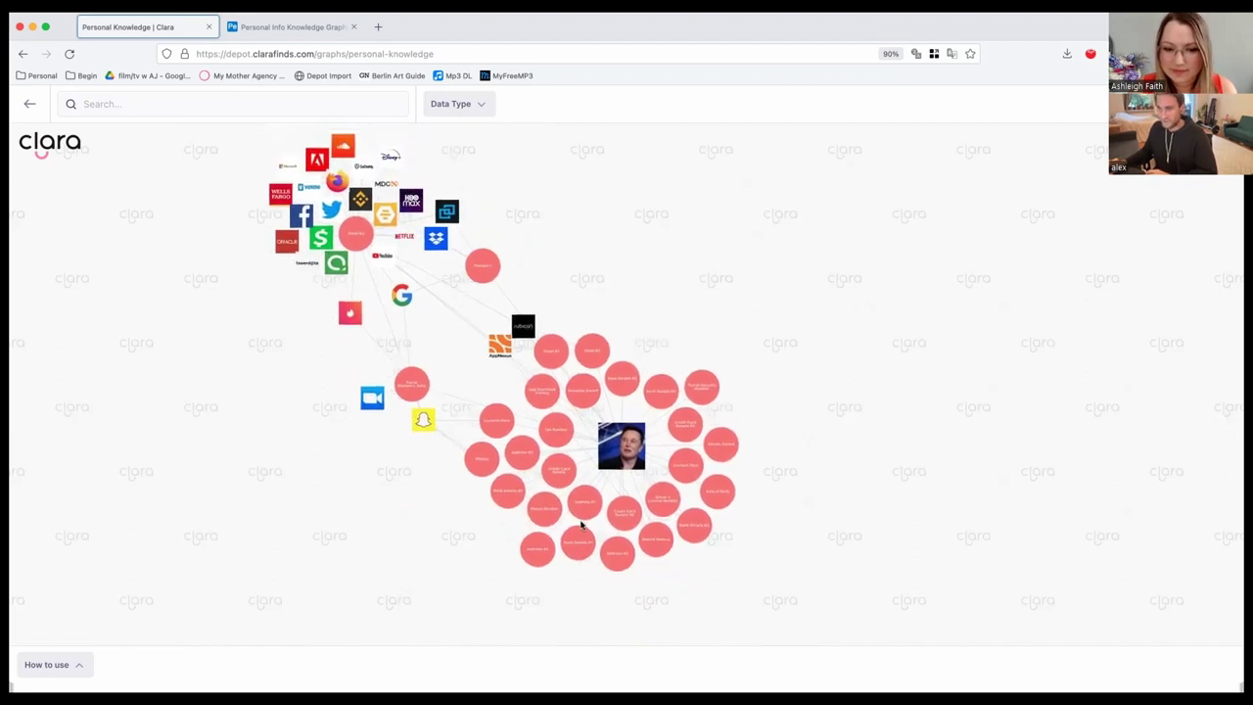
click(558, 480)
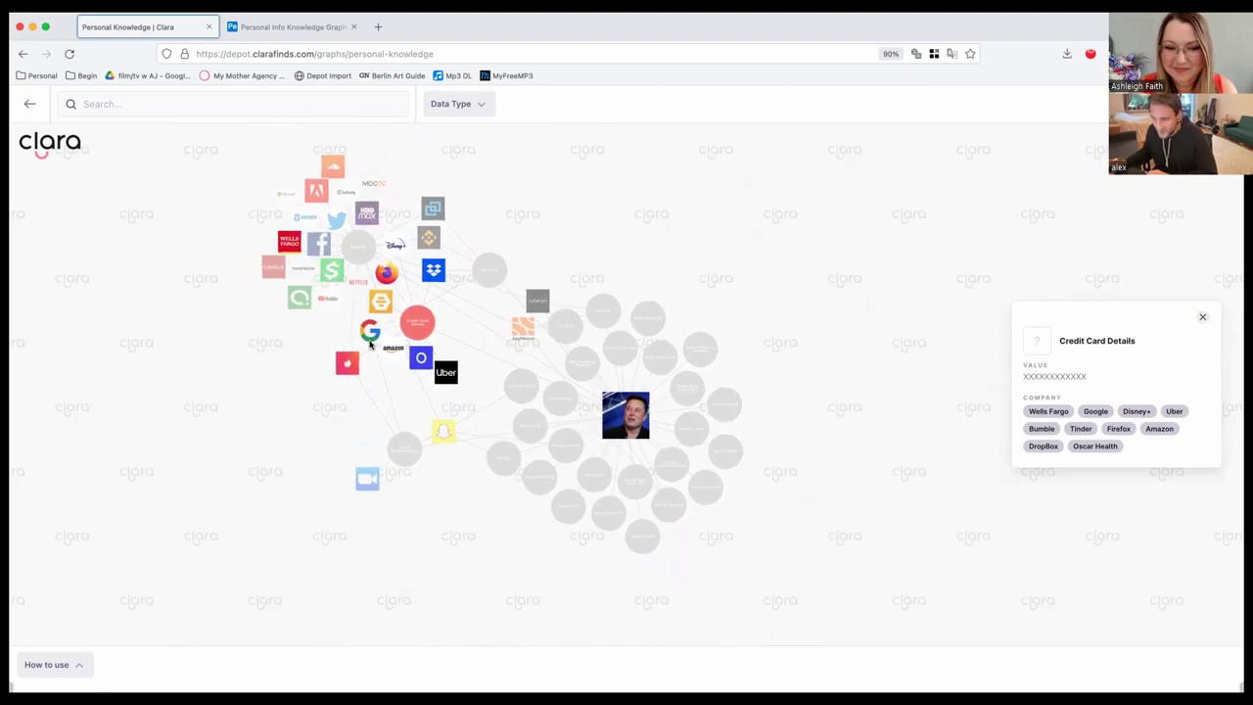
scroll(322, 360, up, 2)
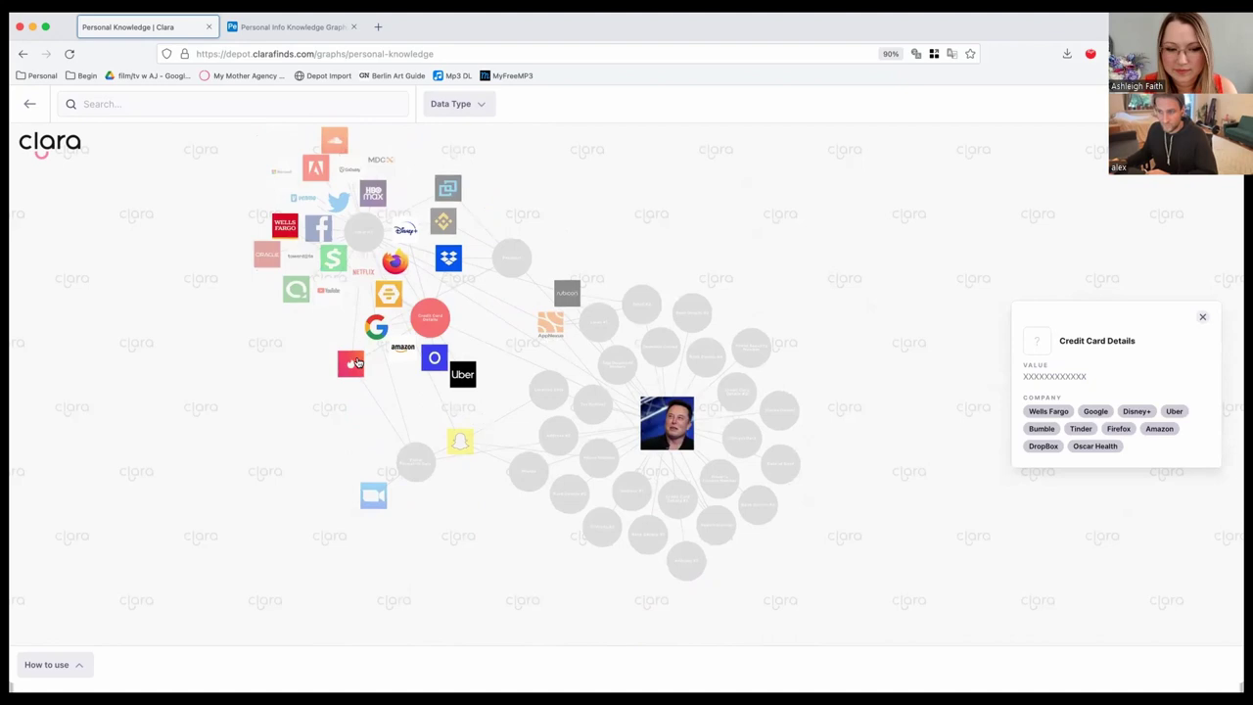
click(438, 363)
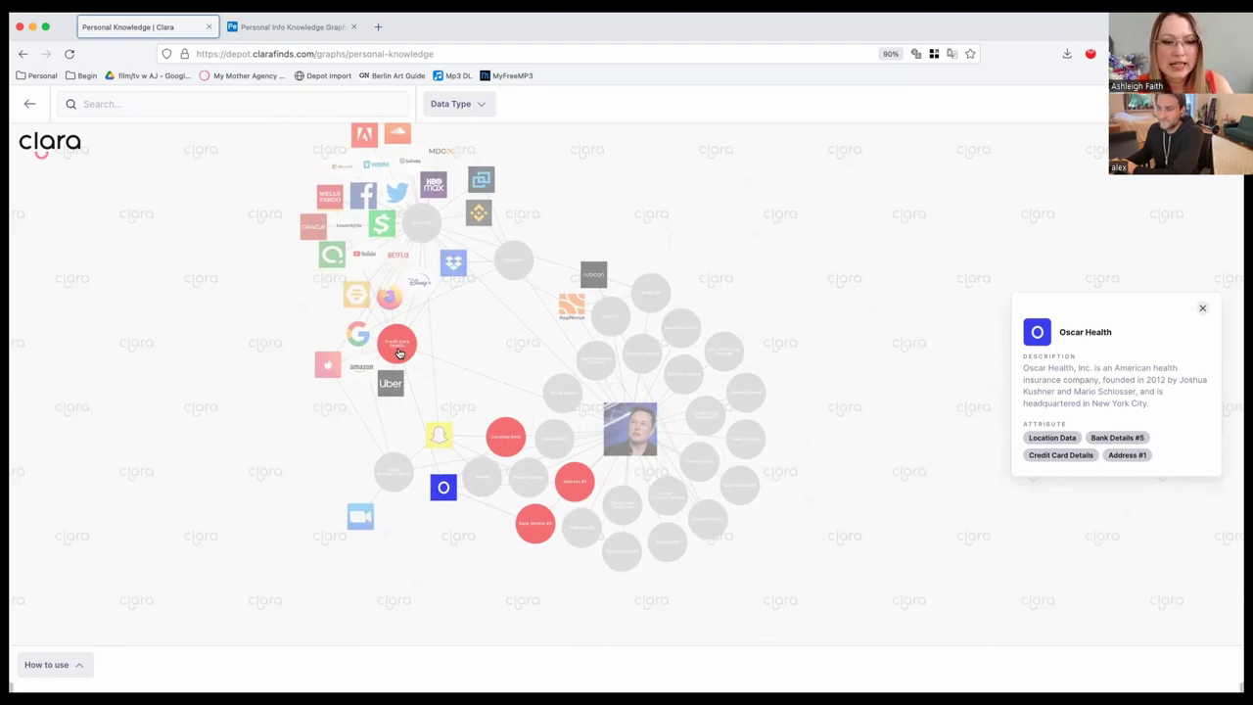
Select the masked card value, then view Bank Details #3 linked to Venmo and Goldman Sachs.
click(397, 350)
double_click(1038, 377)
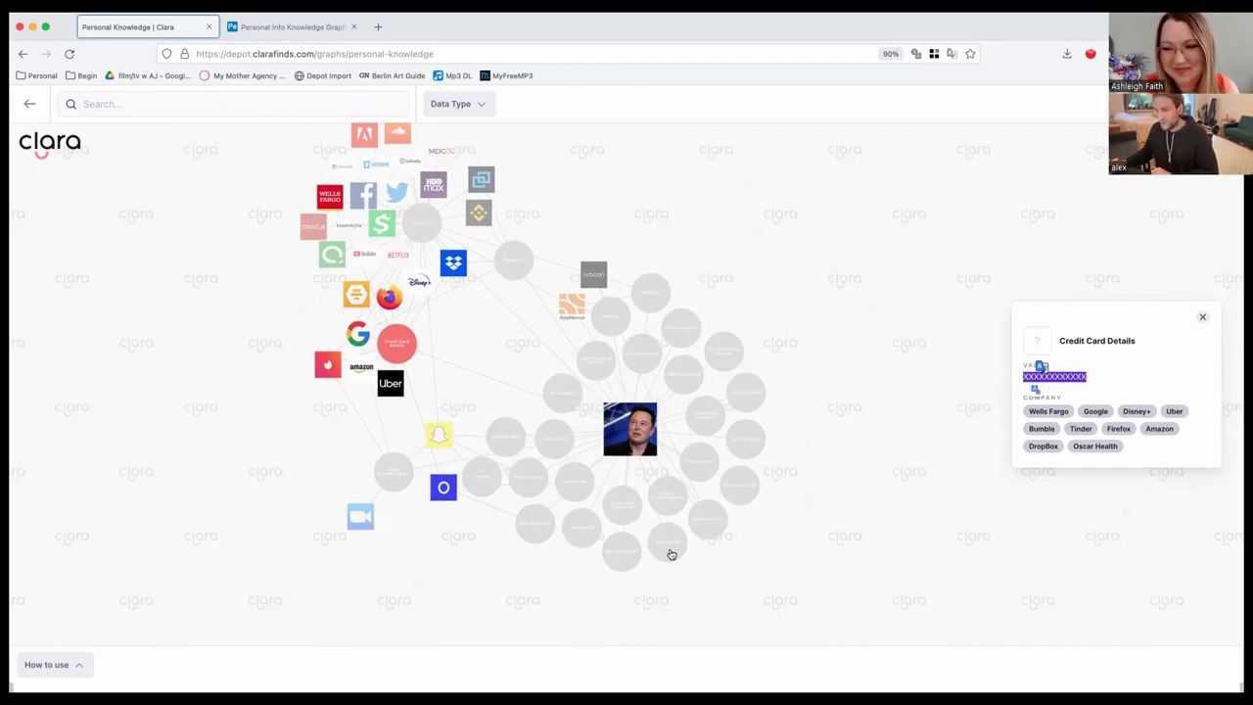
click(739, 502)
drag(1107, 397, 1019, 404)
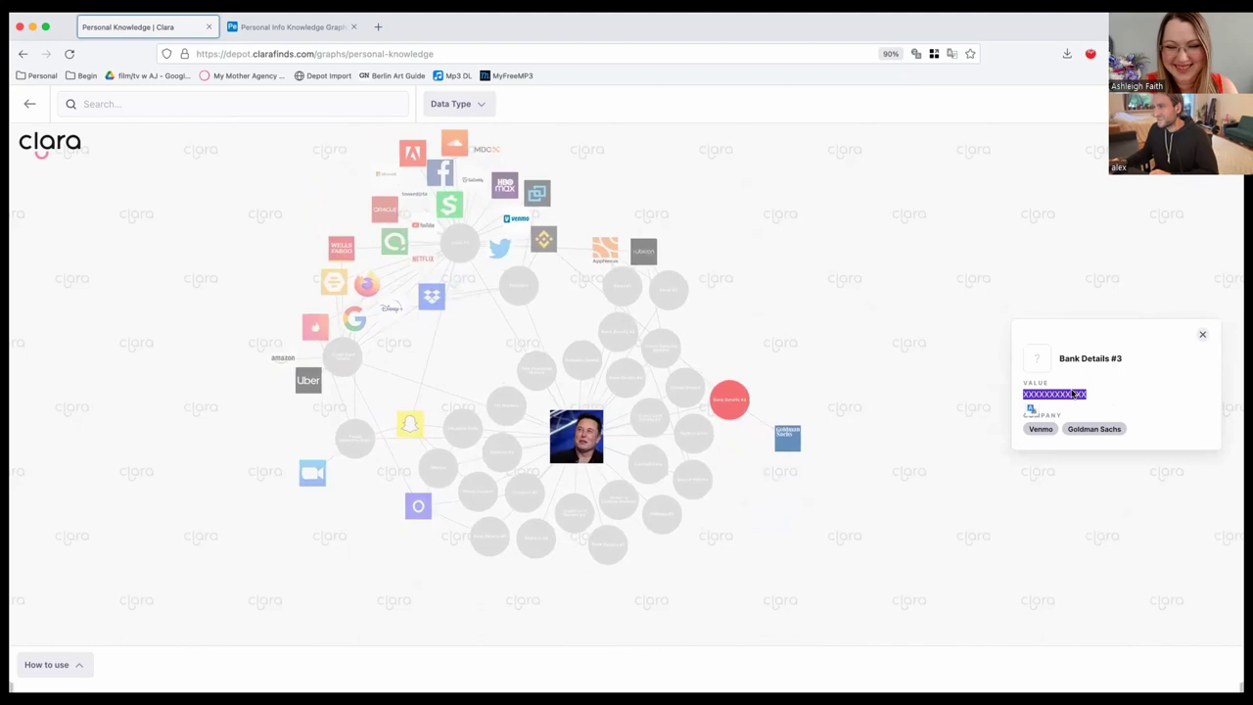
Review the Search History and Domains Owned details, then reload the page to reset the graph.
click(683, 528)
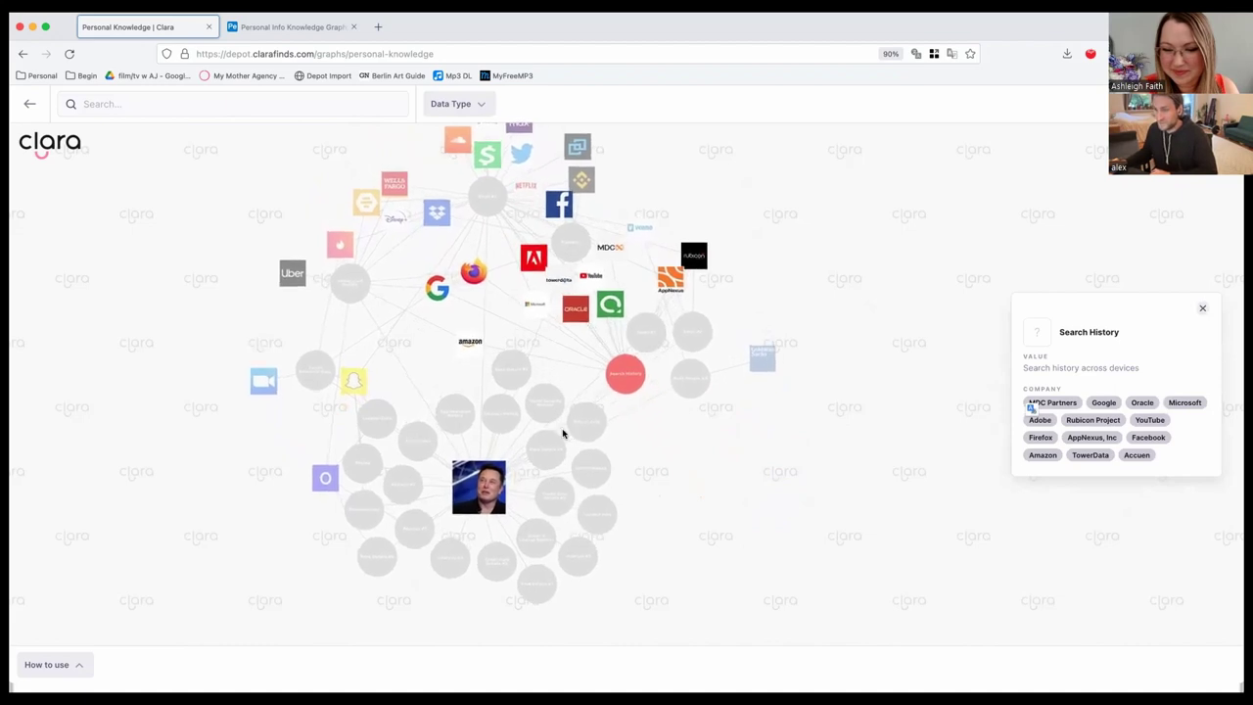
click(504, 429)
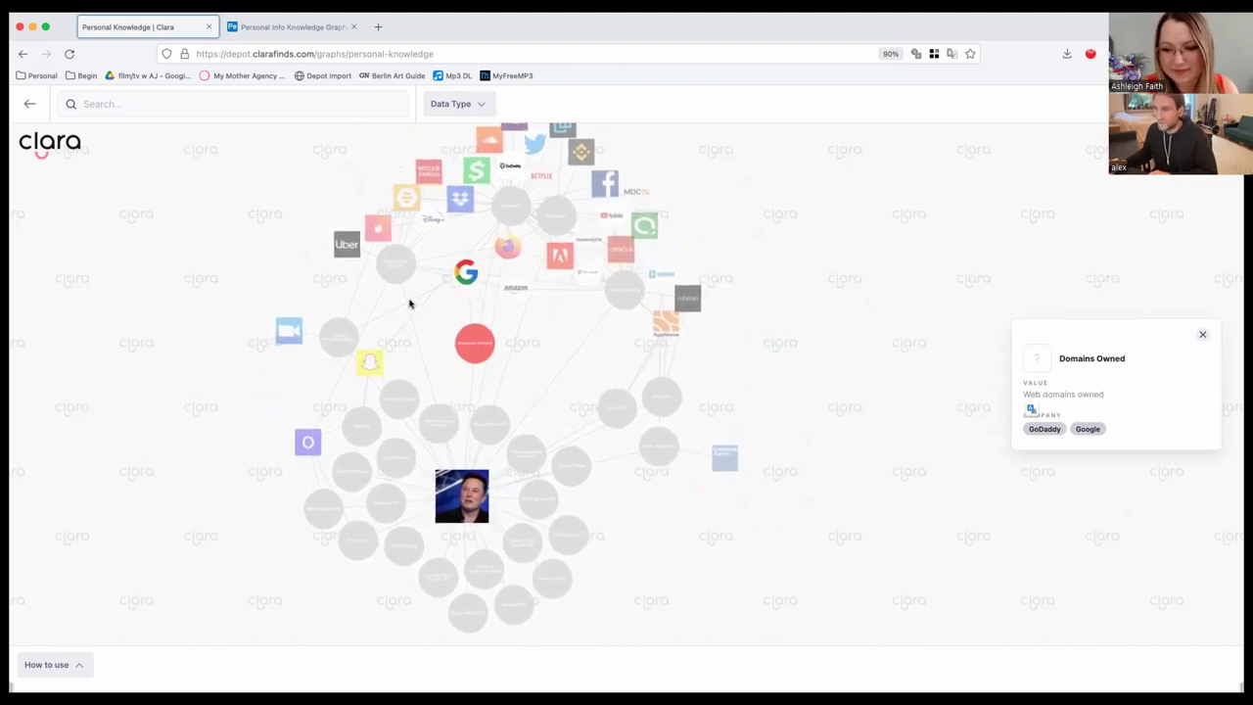
drag(410, 303, 415, 378)
click(481, 427)
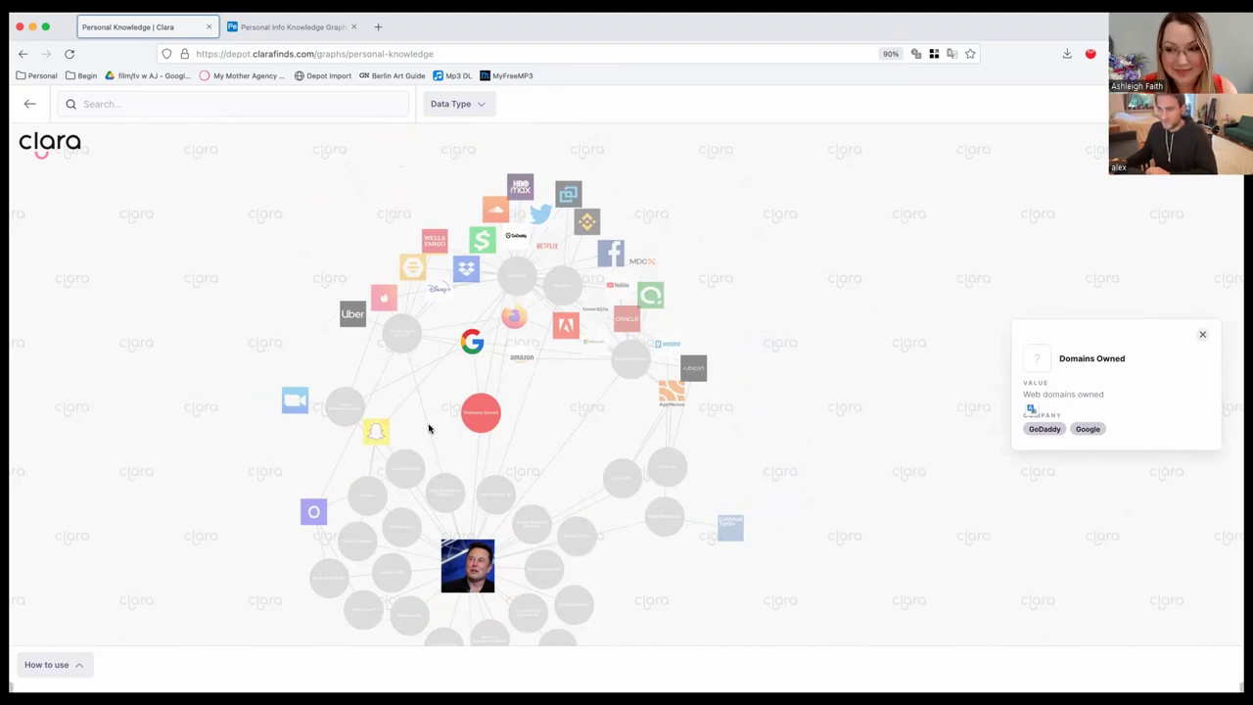
drag(425, 377, 422, 313)
click(437, 51)
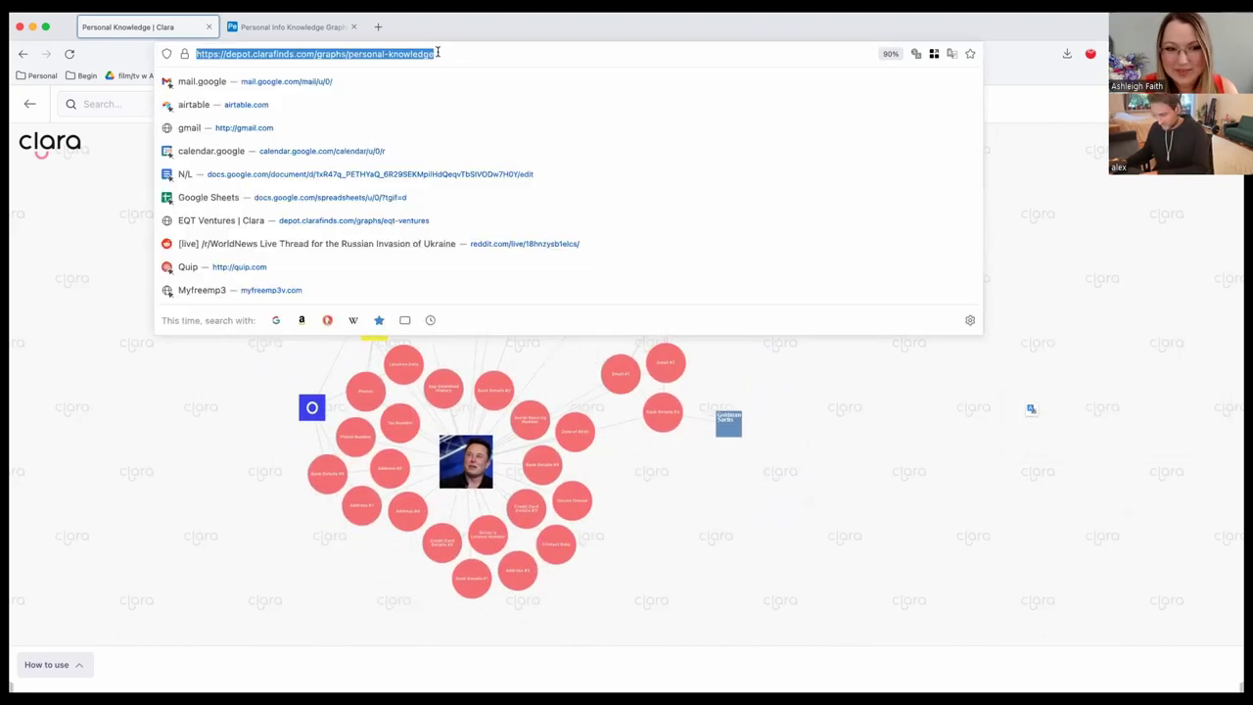
key(Return)
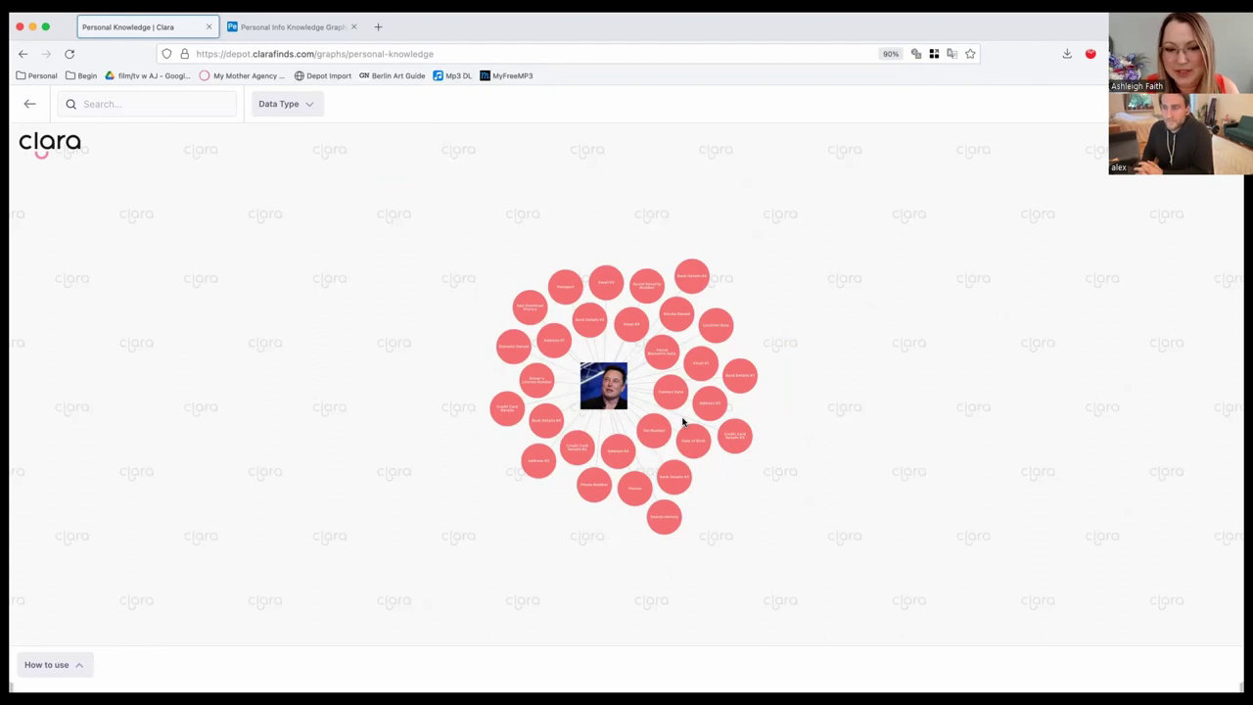
Zoom in on the data-type nodes ringing the central photo.
scroll(805, 375, up, 3)
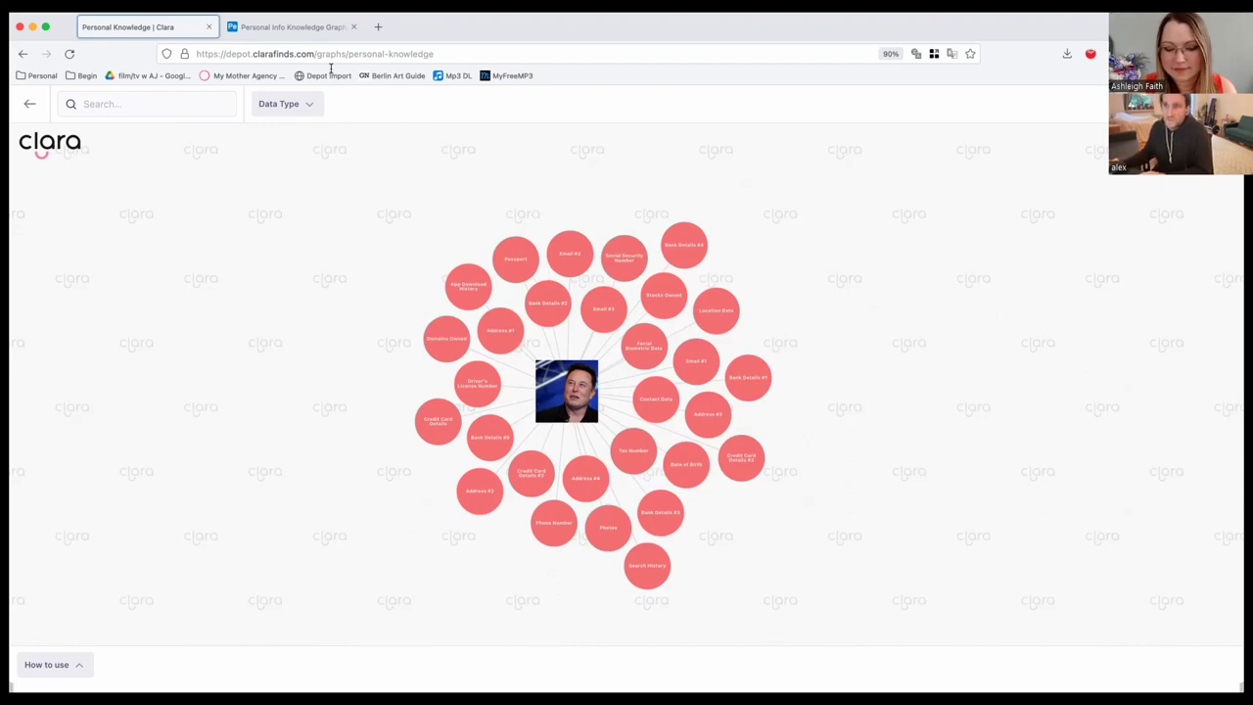
Switch to the Airtable Attribute table listing the graph's 29 records.
click(295, 33)
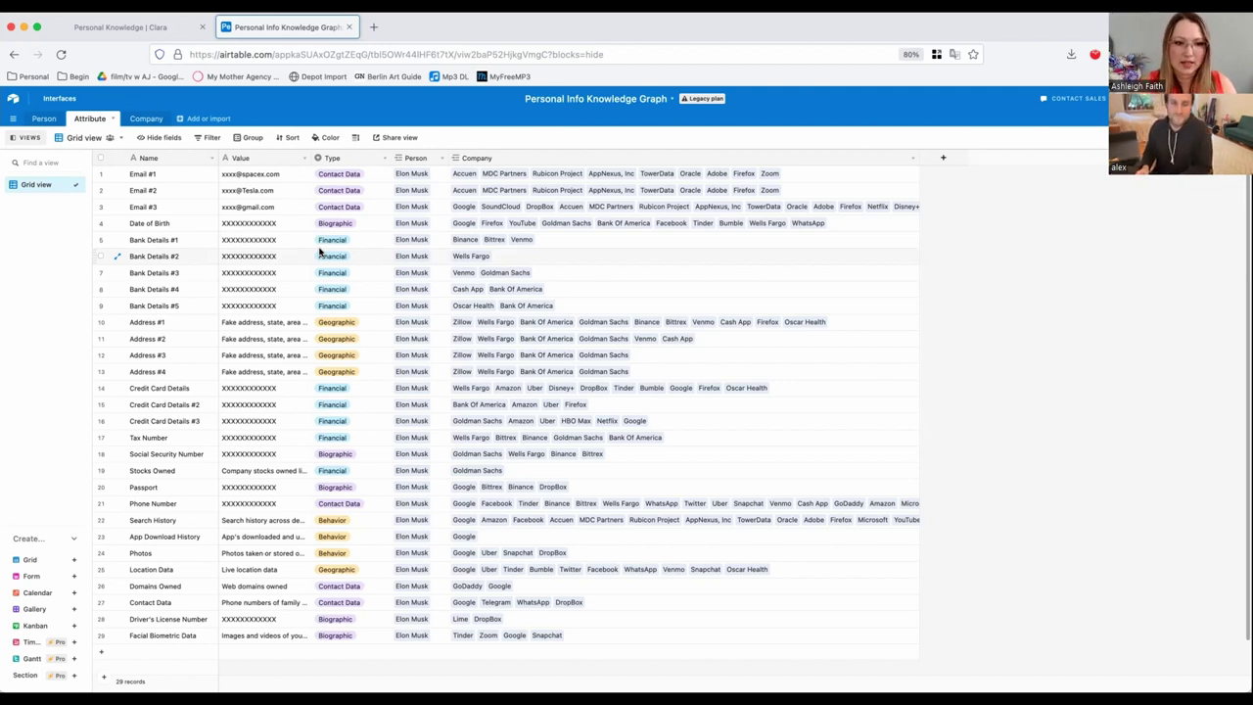
click(149, 27)
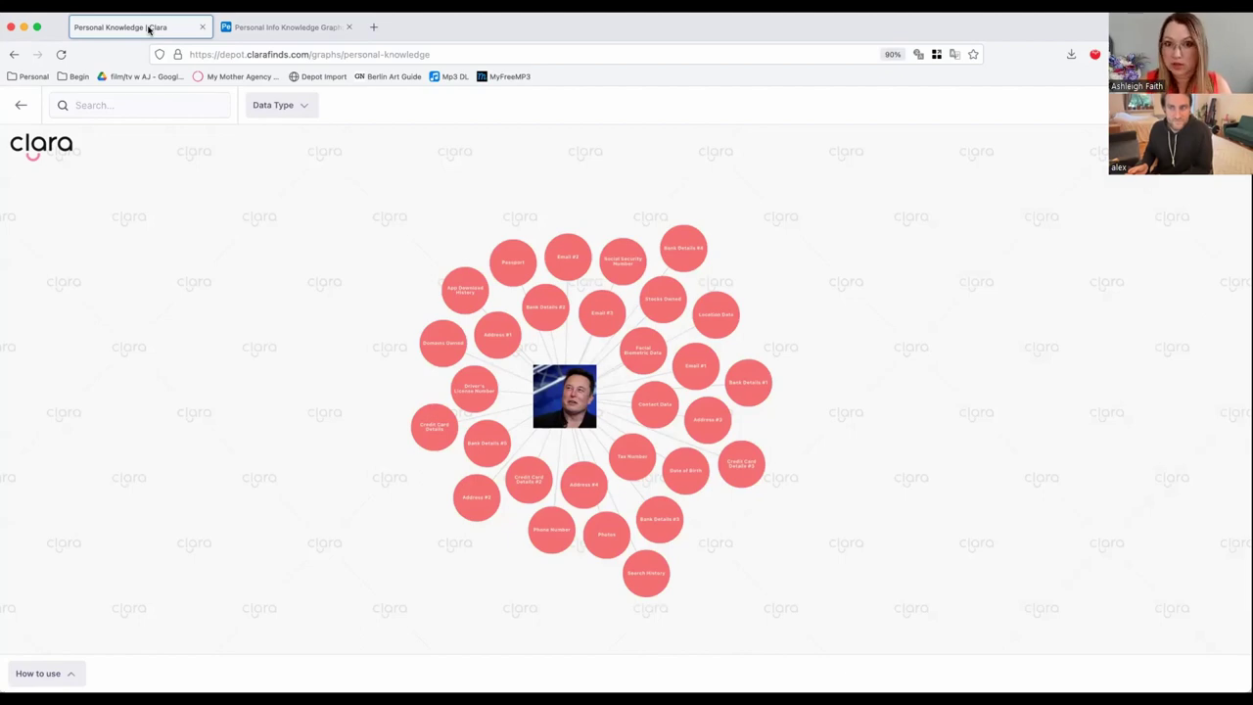
click(101, 107)
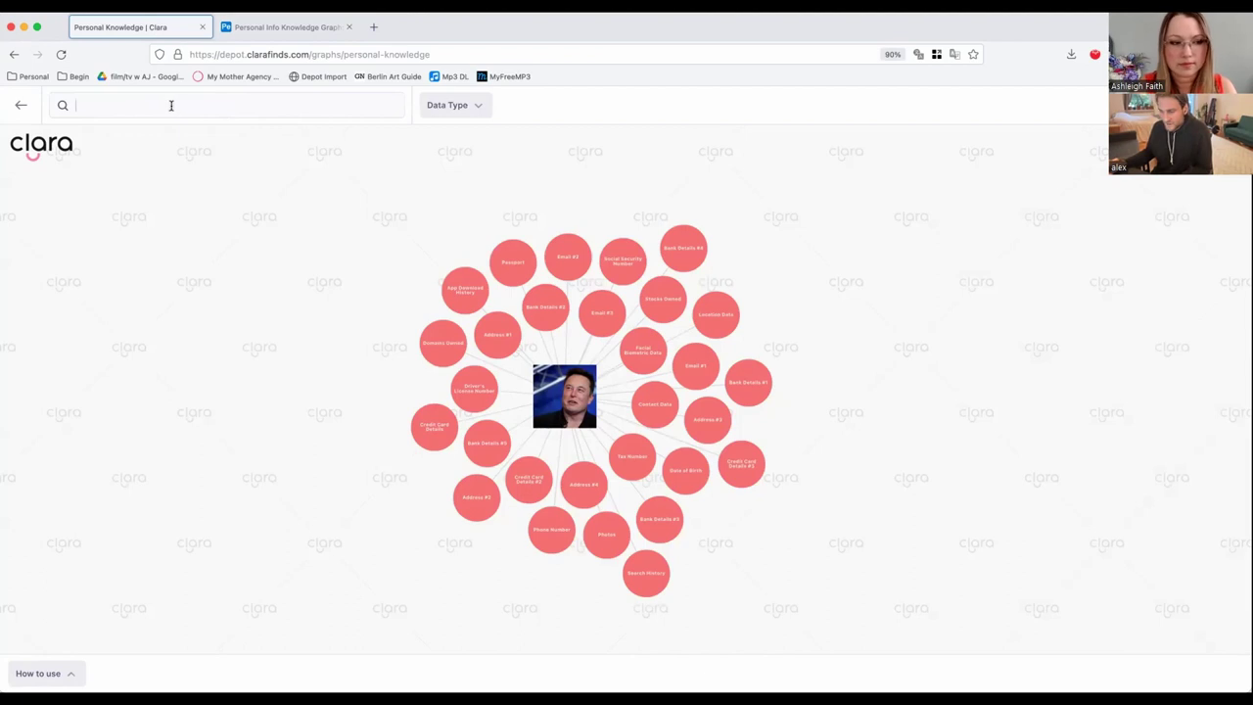
text(email)
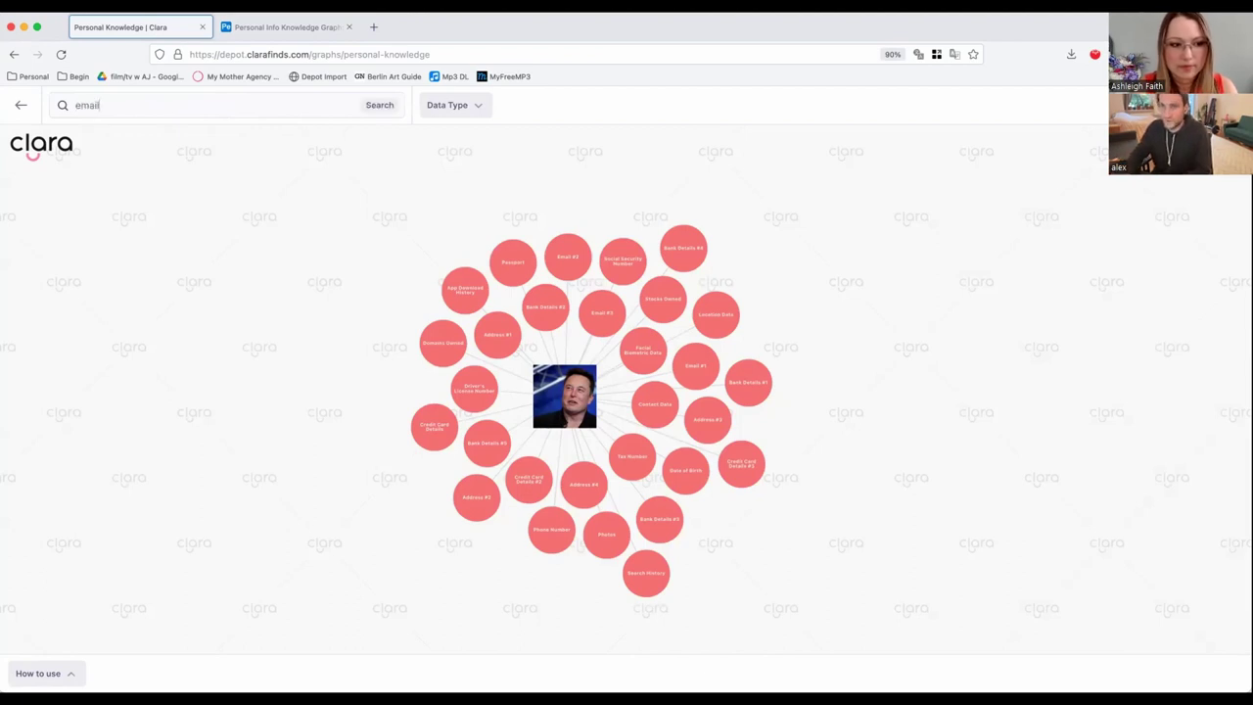
key(BackSpace)
key(BackSpace)
key(BackSpace)
key(BackSpace)
key(BackSpace)
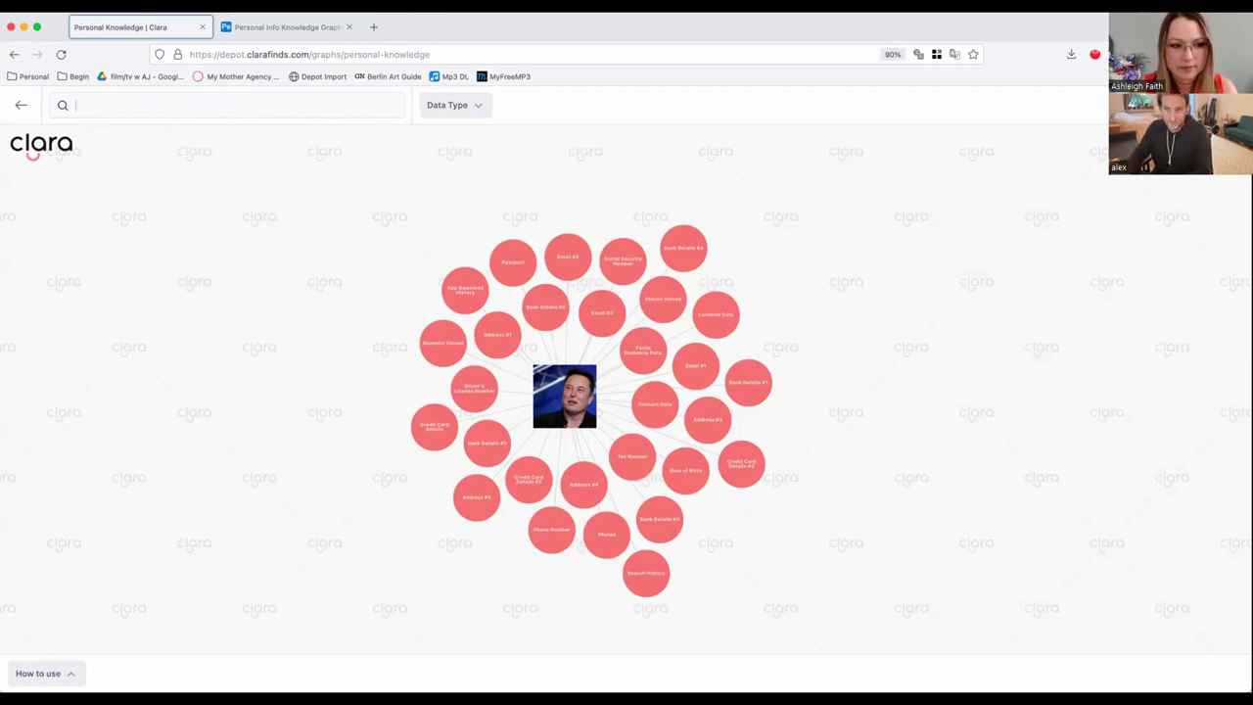
text(@gm)
key(Return)
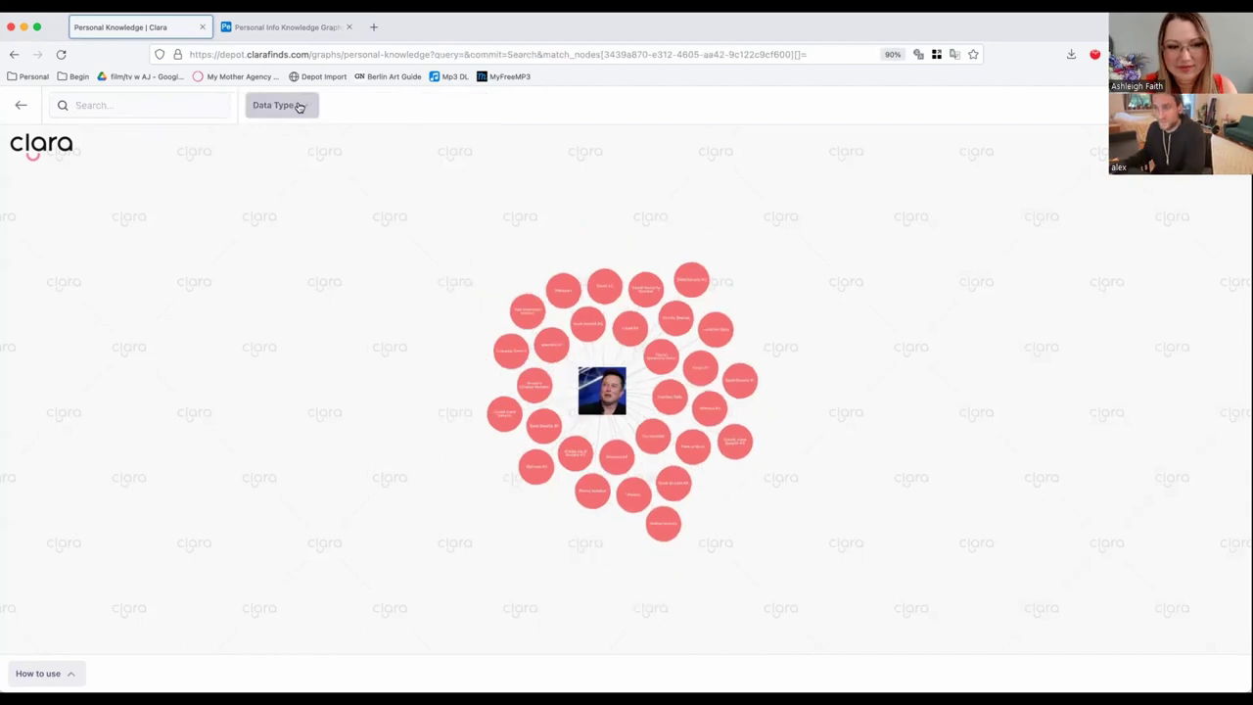
Filter the graph by Data Type Address #2, linked to Wells Fargo, Venmo, Cash App, Goldman Sachs and Zillow.
click(293, 107)
click(300, 135)
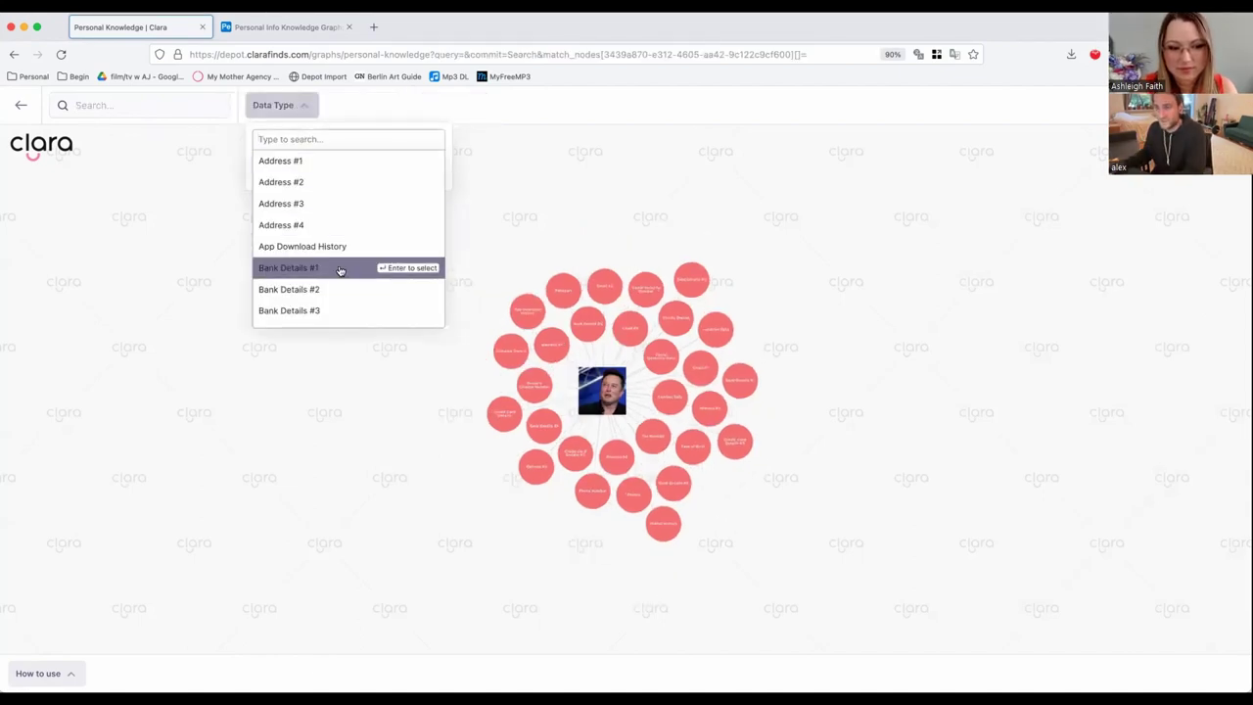
scroll(352, 260, down, 3)
scroll(343, 230, down, 3)
scroll(330, 245, up, 5)
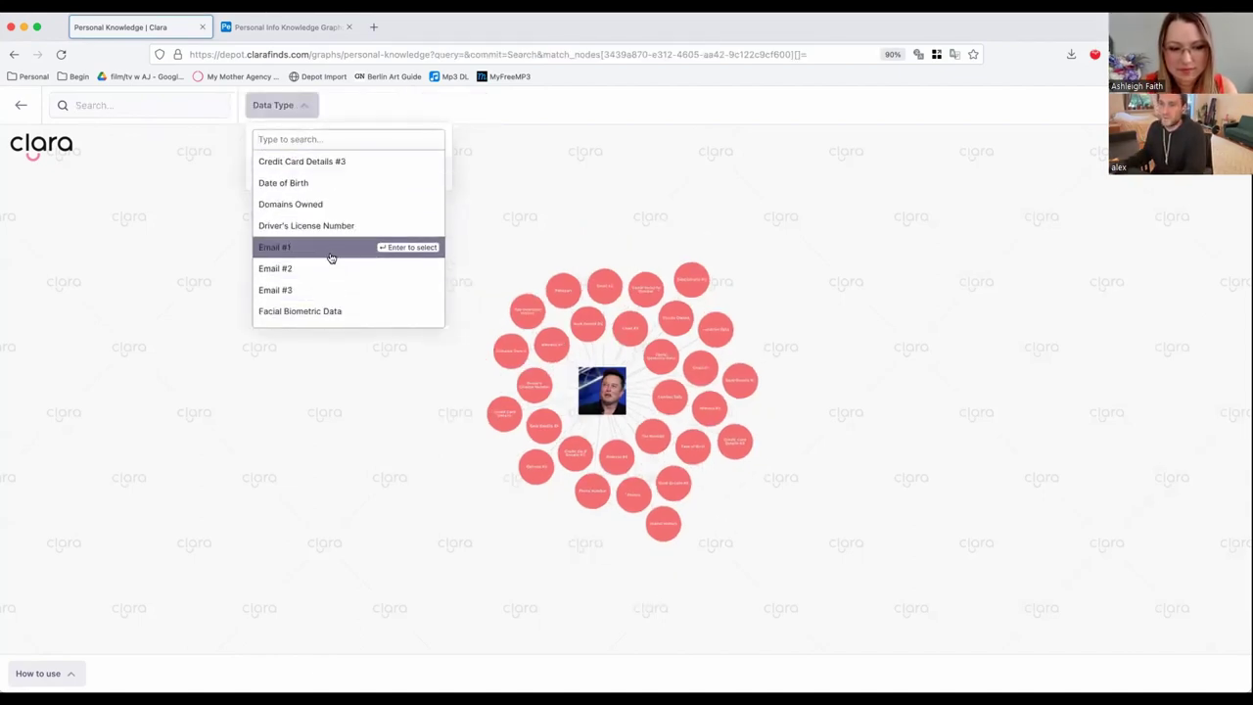
scroll(330, 190, up, 2)
scroll(316, 156, down, 4)
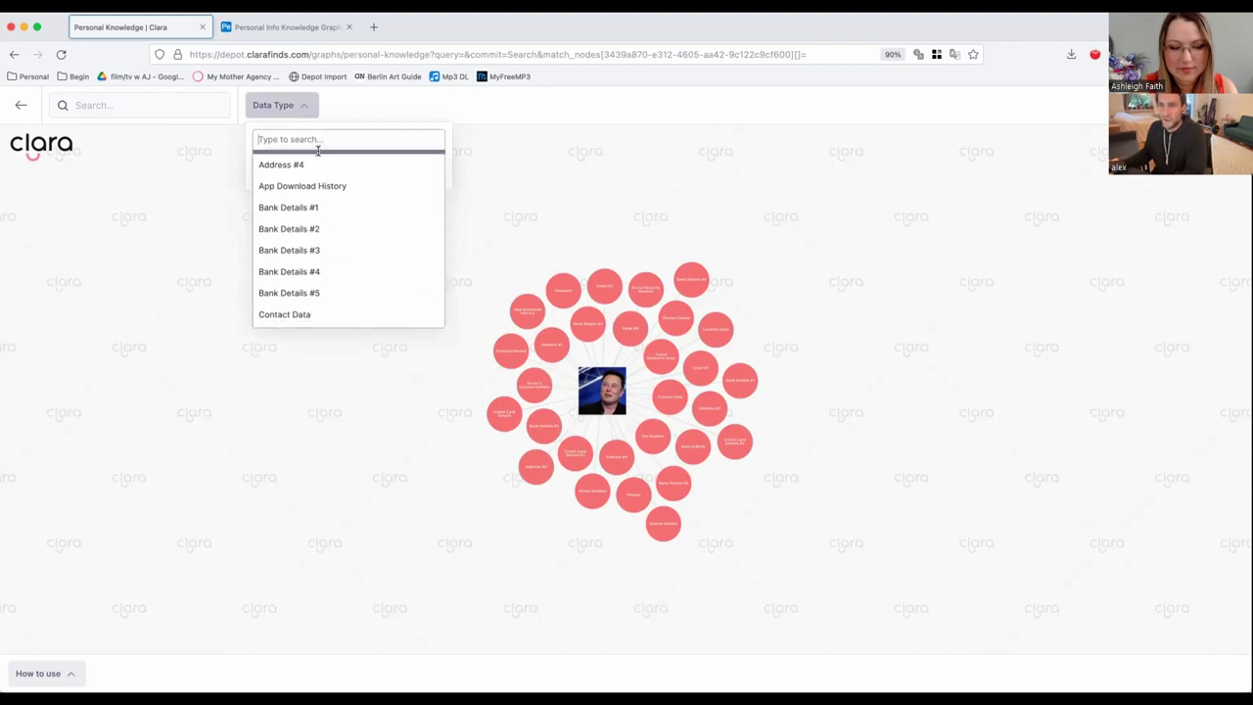
scroll(312, 186, up, 4)
scroll(308, 170, up, 1)
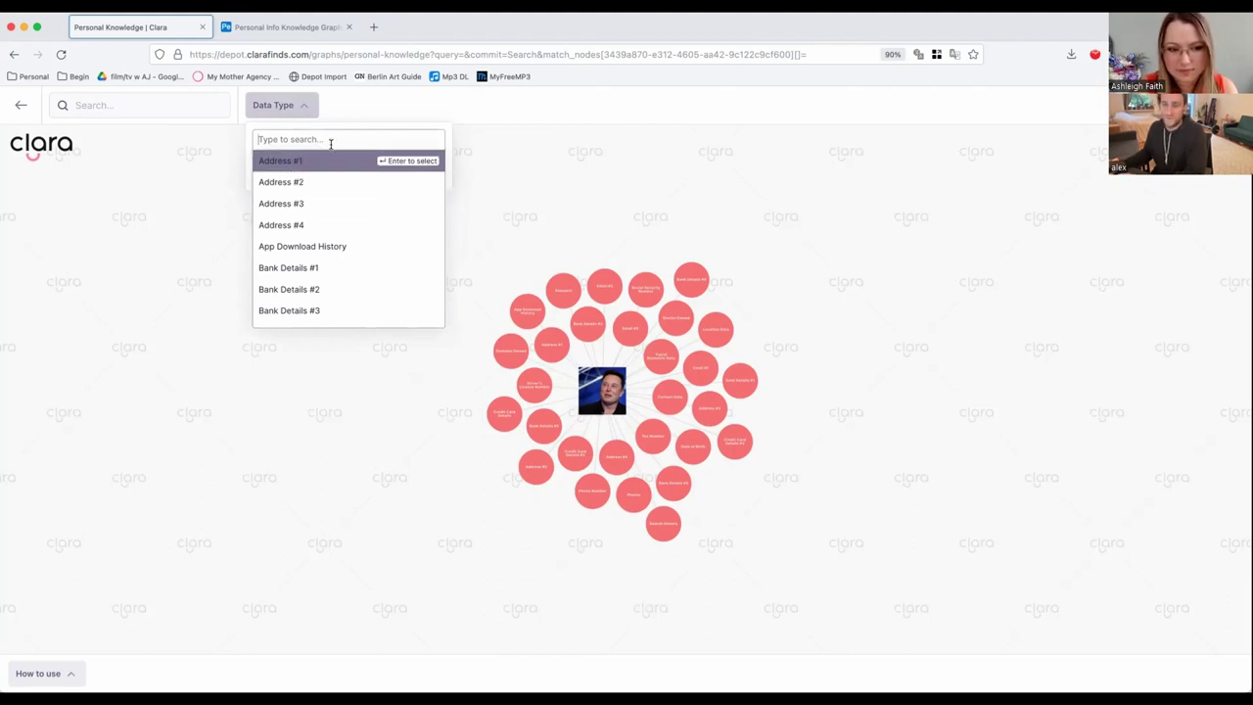
click(289, 177)
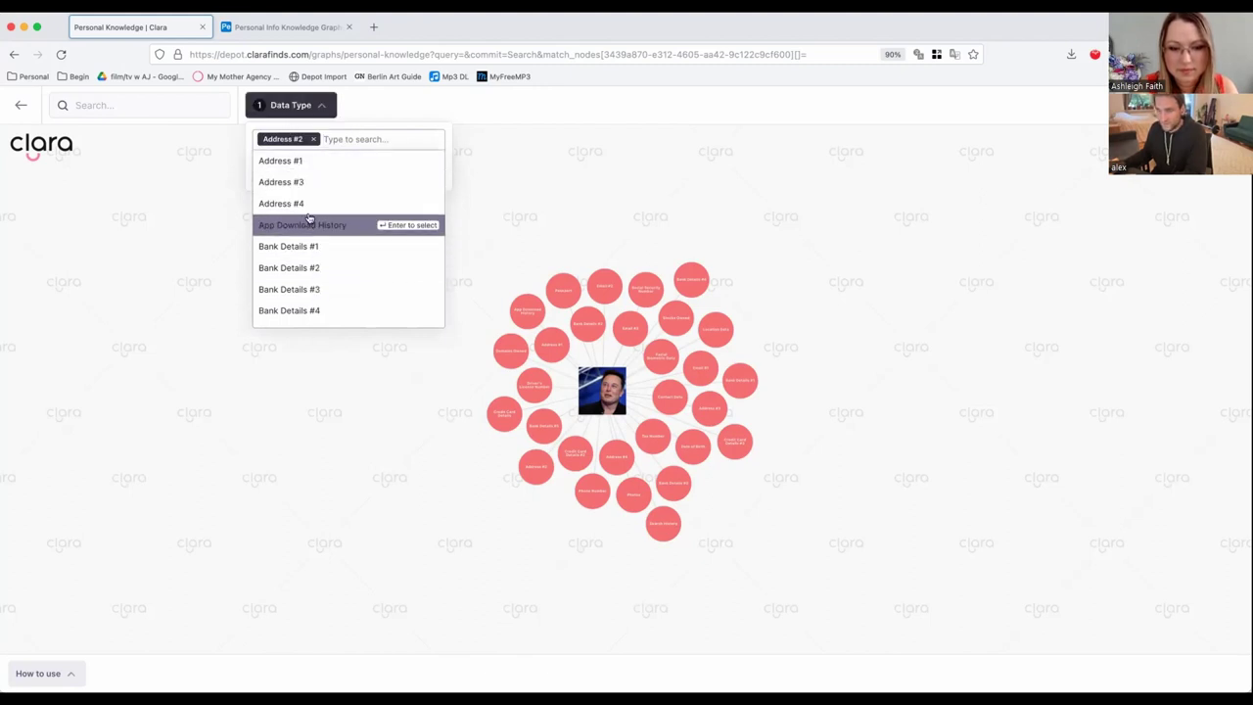
click(395, 120)
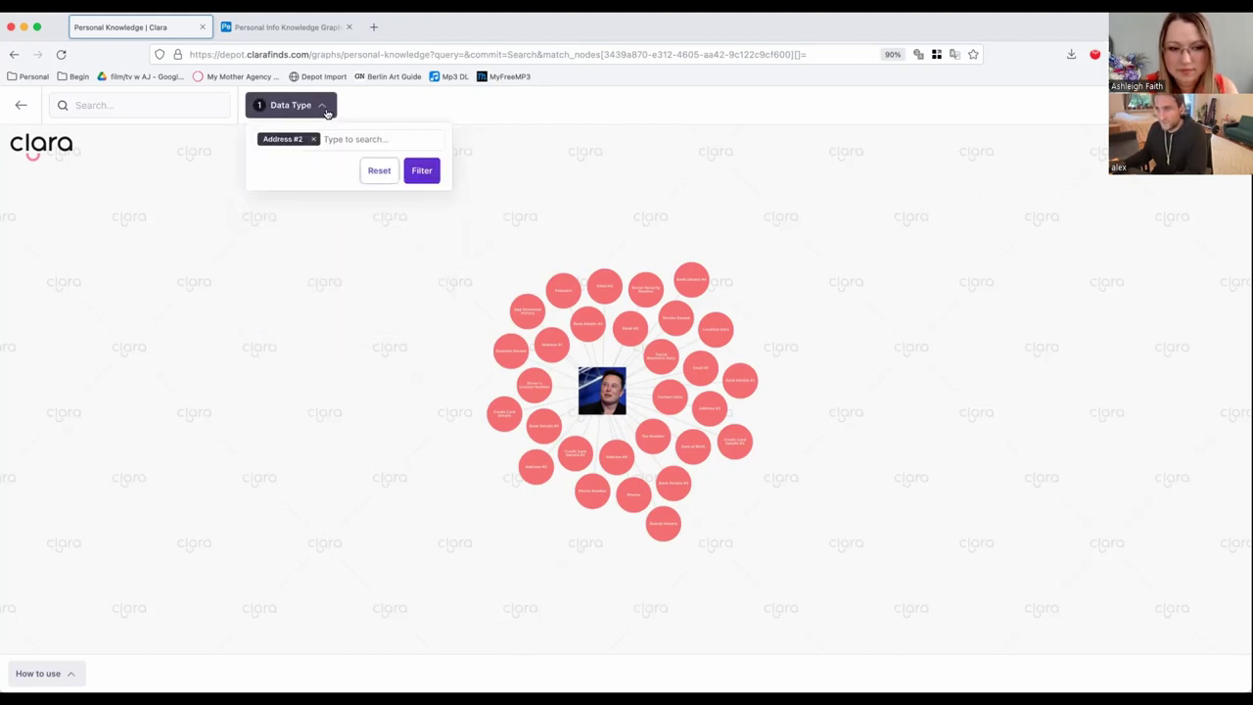
click(420, 176)
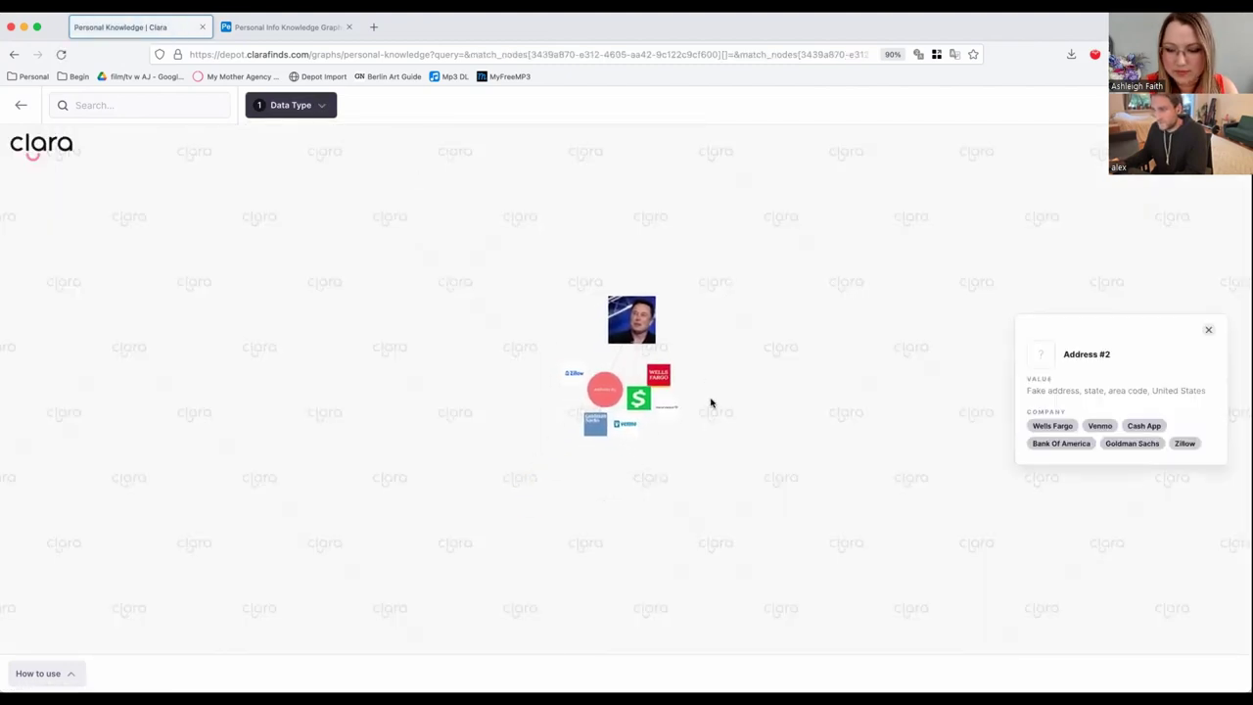
Close the Address #2 details, expand Zillow to show Addresses #1–#4, and drop Address #2 from the filter.
click(891, 409)
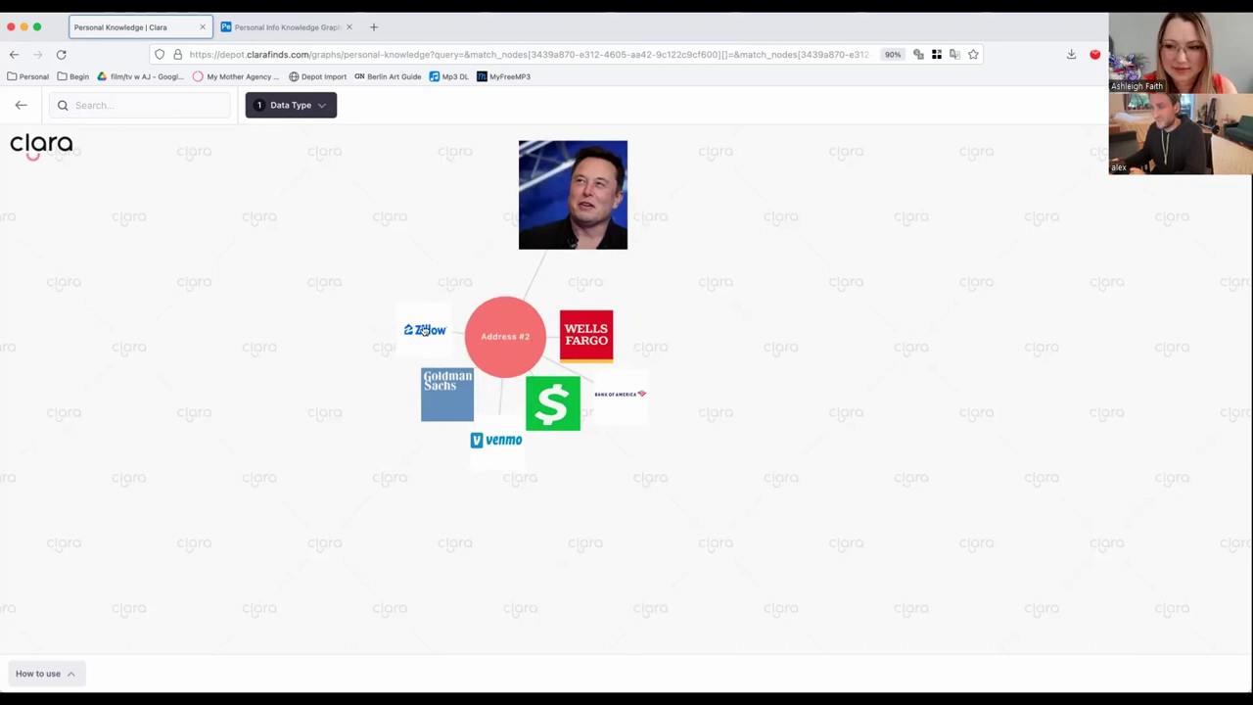
click(433, 329)
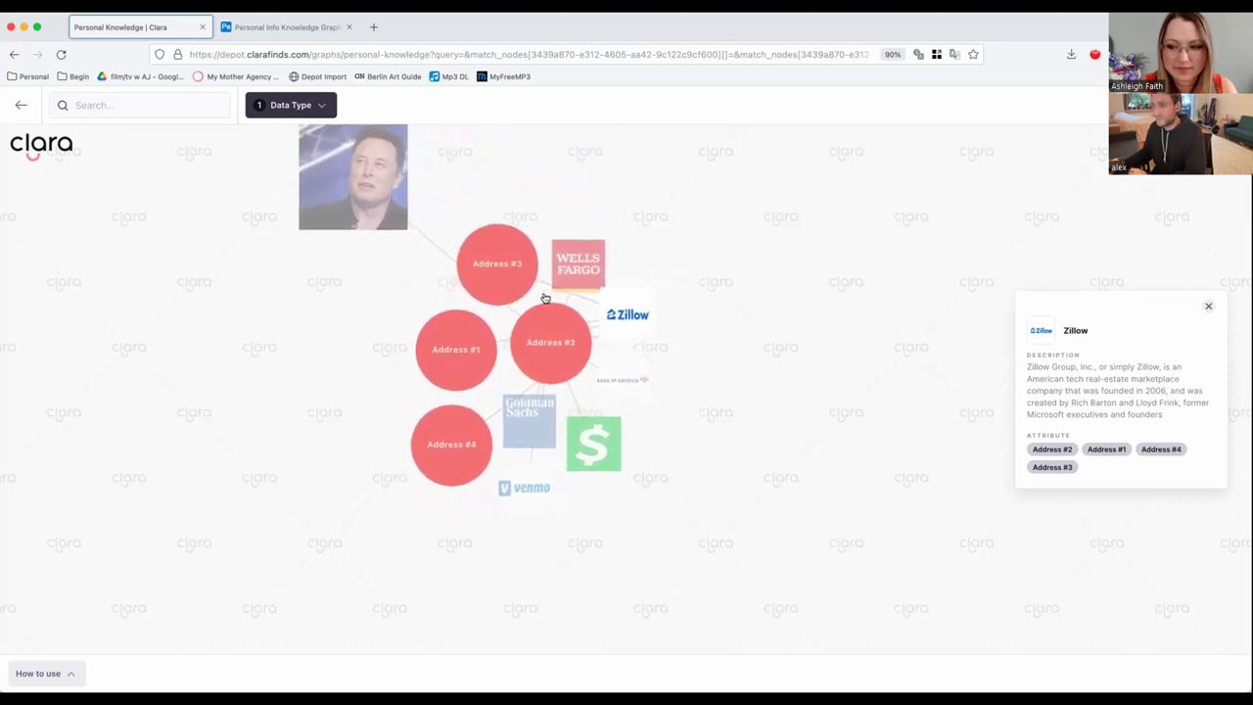
click(316, 107)
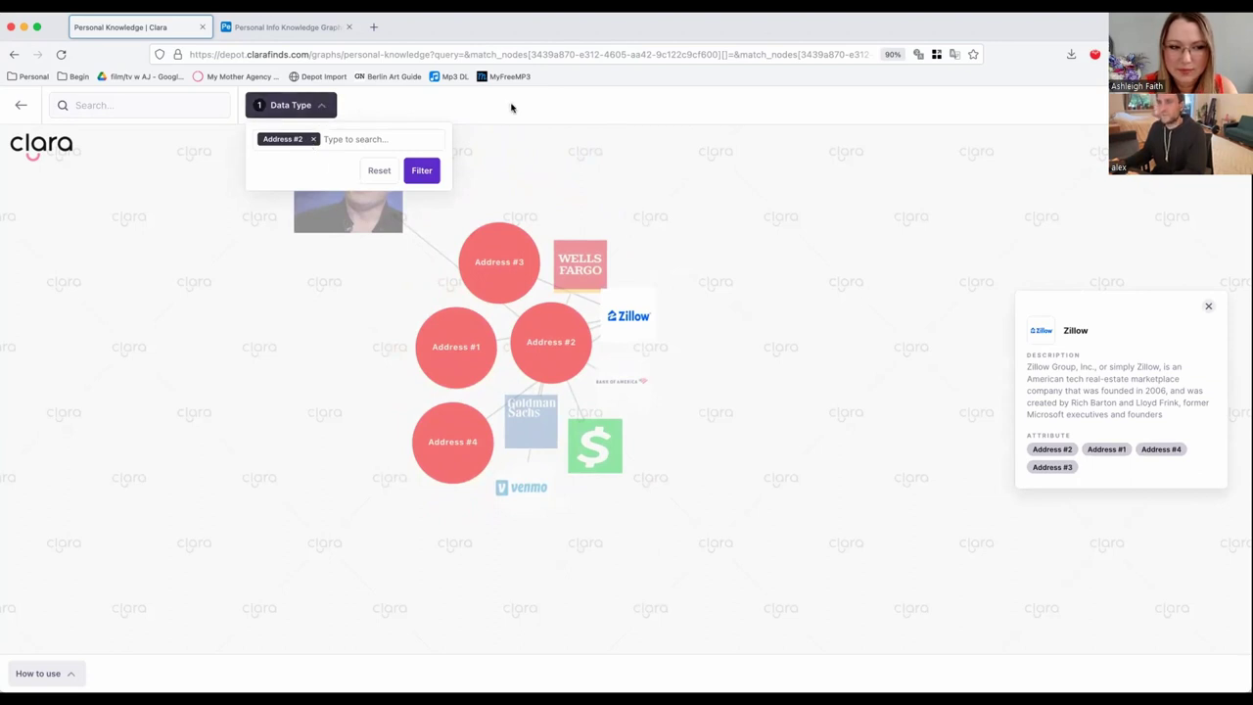
click(313, 139)
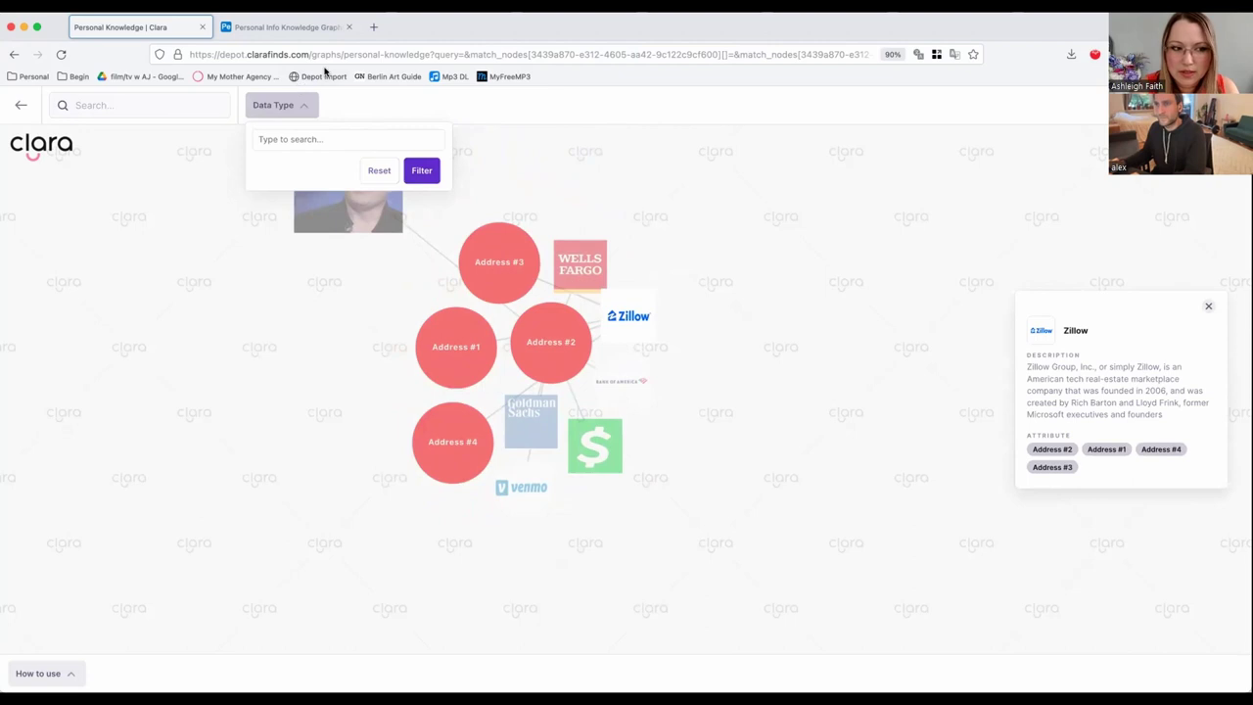
Remove the filter query from the URL to reload the full graph, then check the Airtable table.
drag(433, 54, 632, 137)
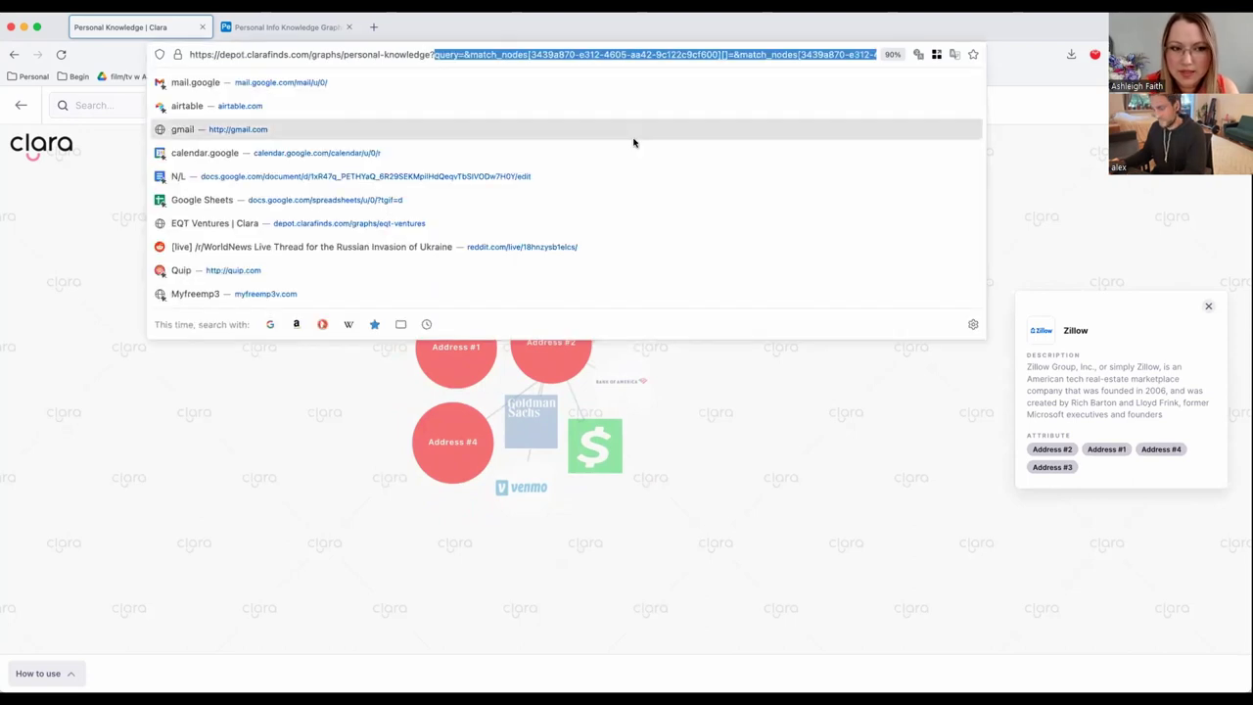
key(BackSpace)
key(Return)
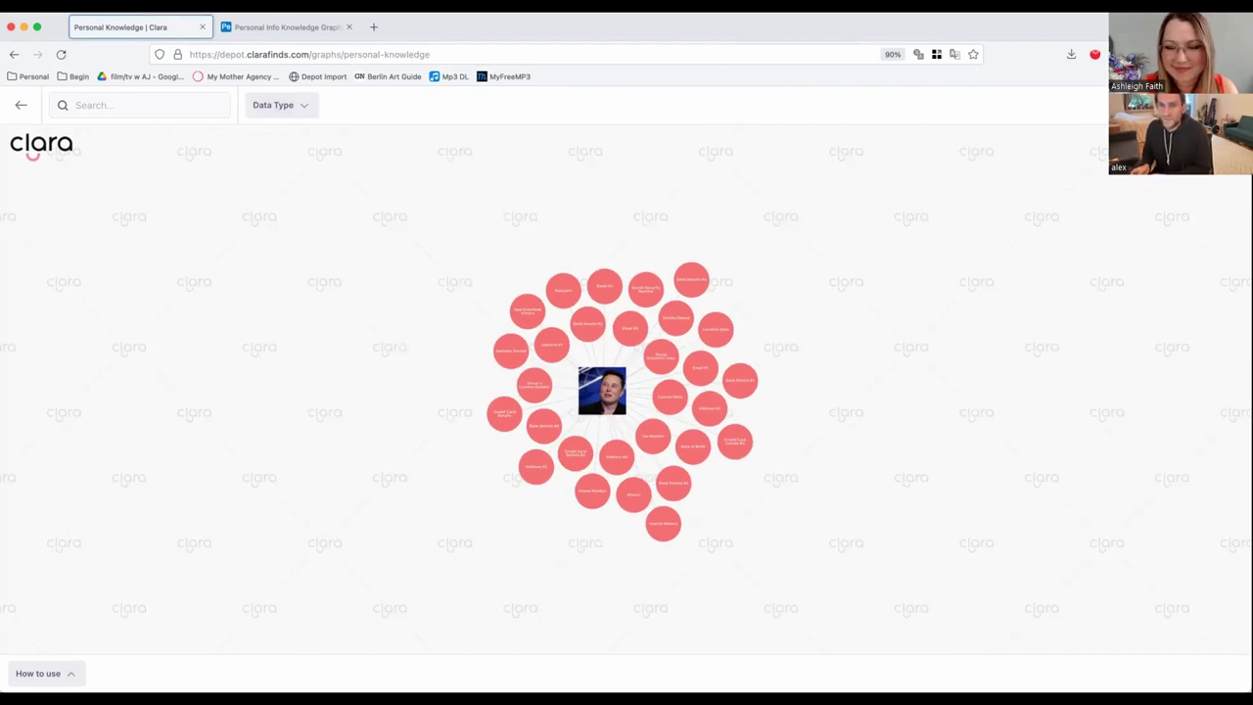
click(281, 30)
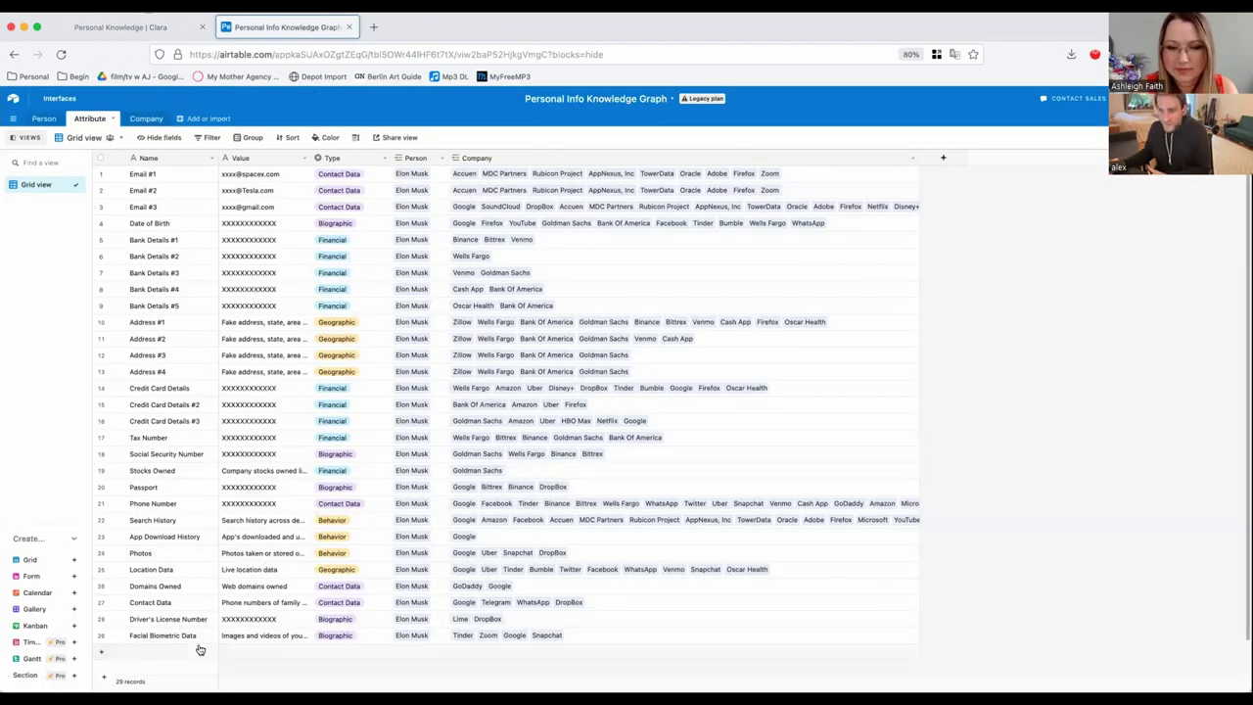
click(126, 29)
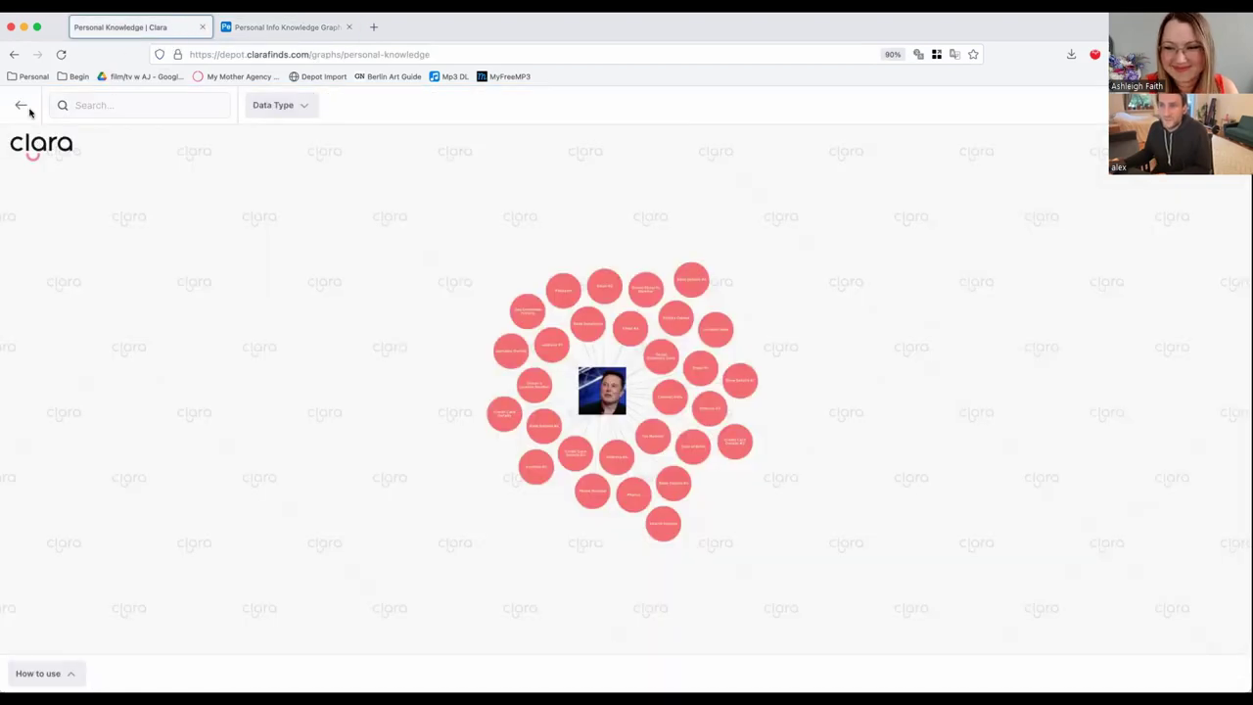
Replace the page address with just clarafinds.com to load the Clara homepage.
click(271, 55)
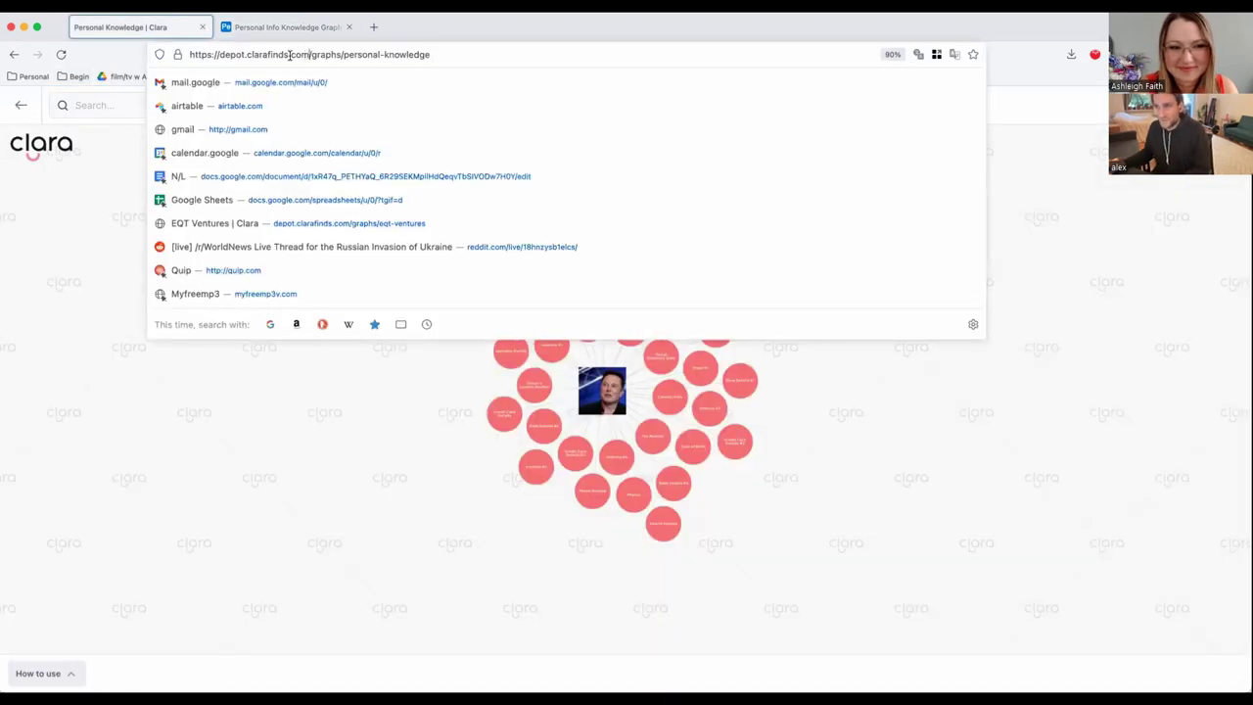
drag(310, 55, 246, 57)
key(ctrl+c)
click(245, 56)
key(ctrl+a)
key(ctrl+v)
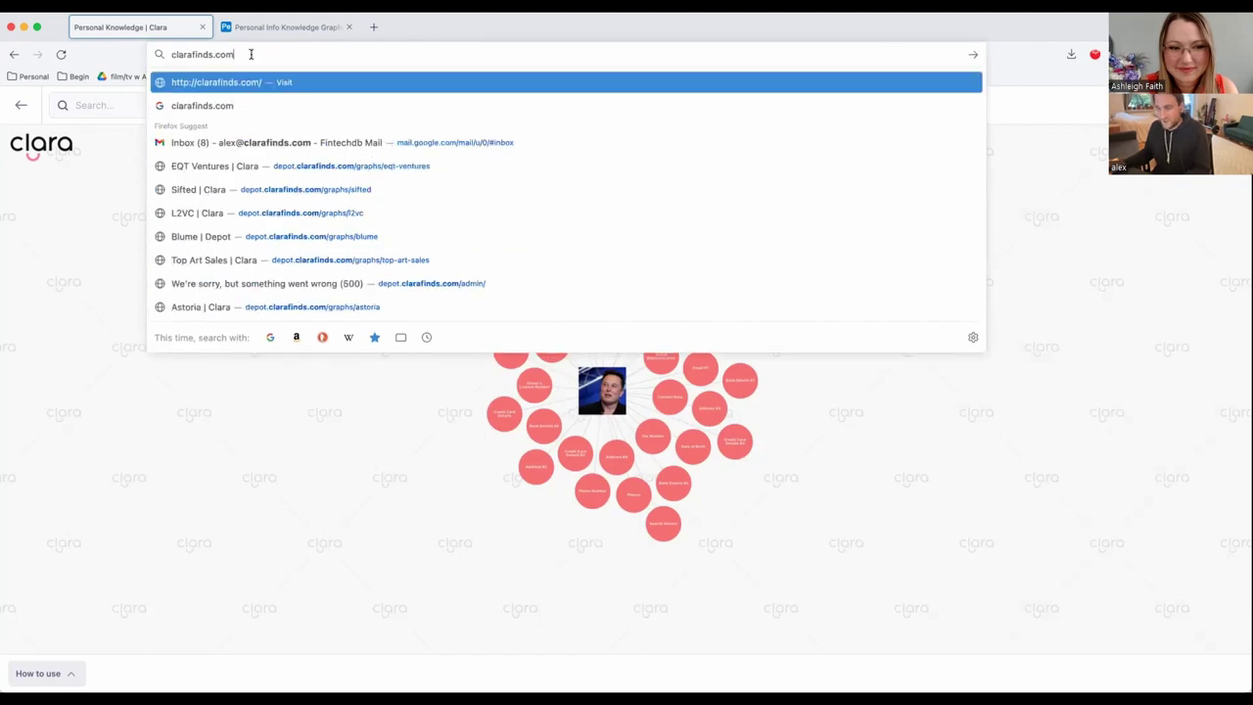
key(Return)
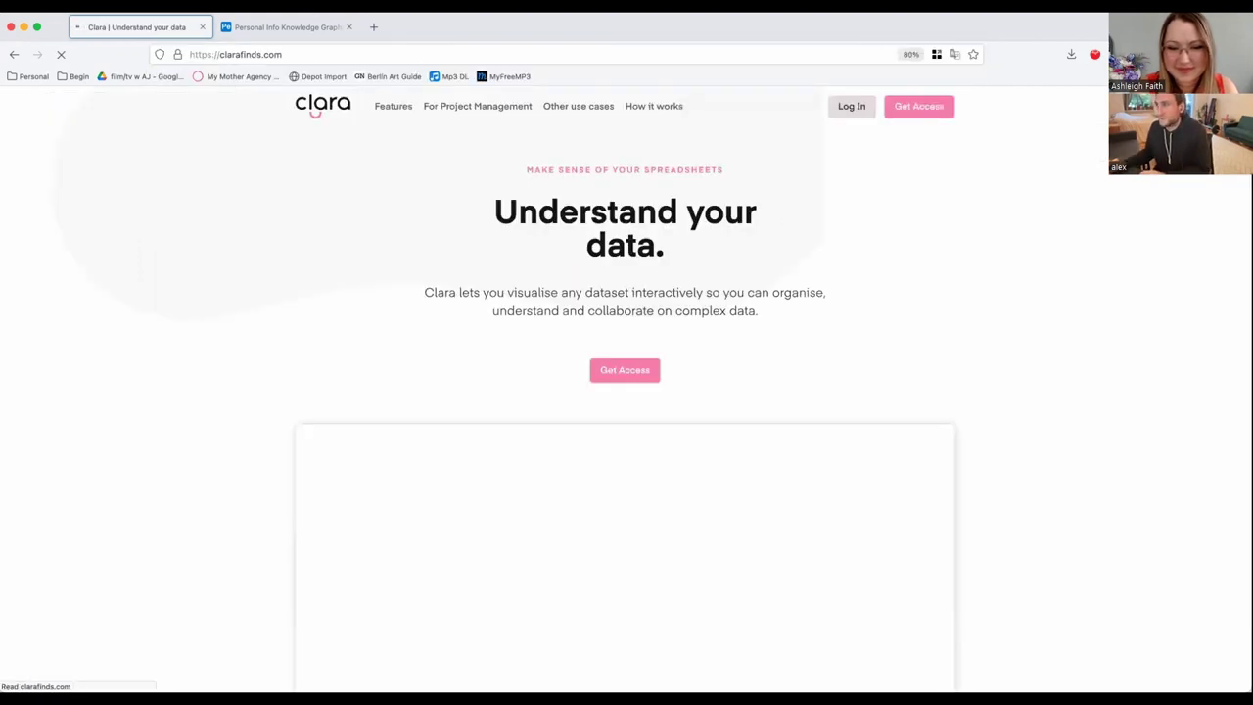